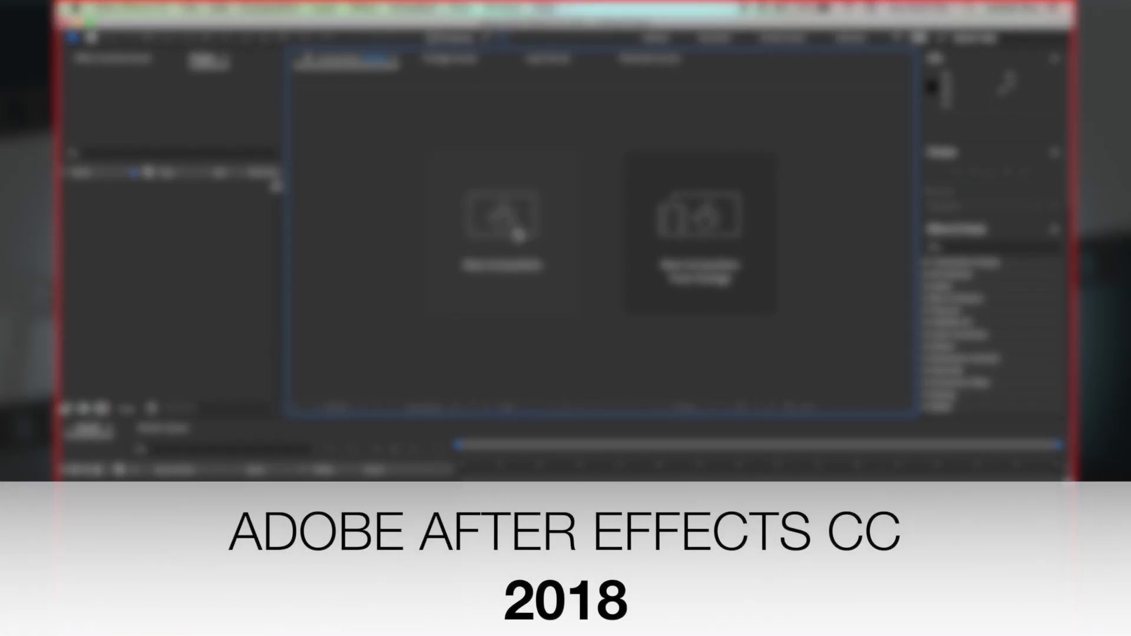
Create a 1920 x 1080 composition named Comp 1 at 60 fps with a 10-second duration and black background
{"action": "key", "text": "Escape"}
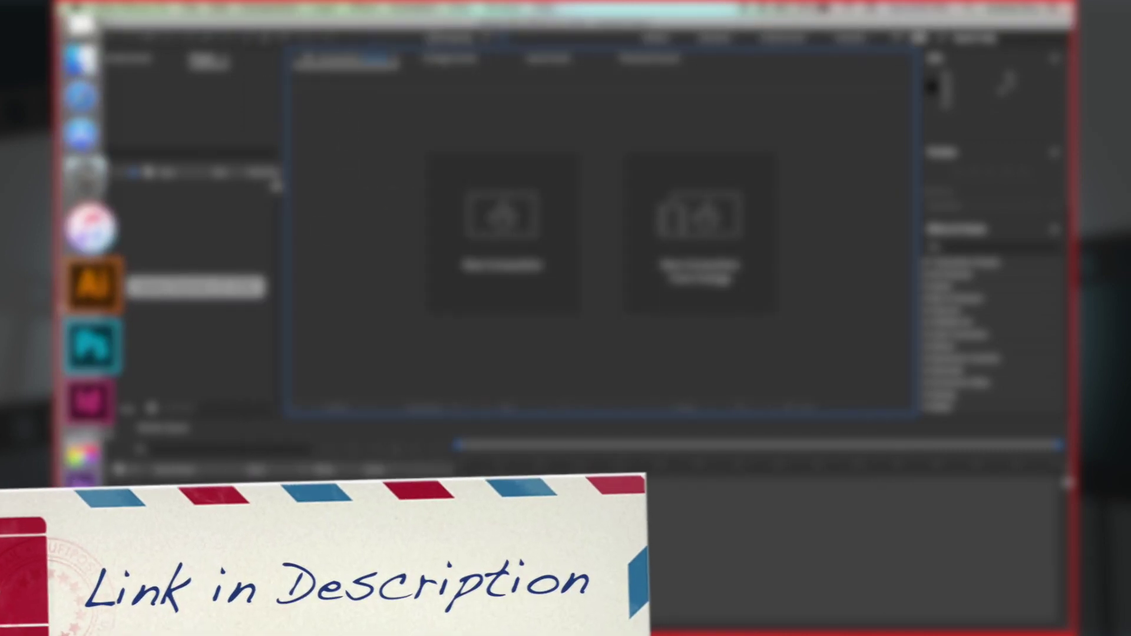
{"action": "left_click", "coordinate": [488, 232]}
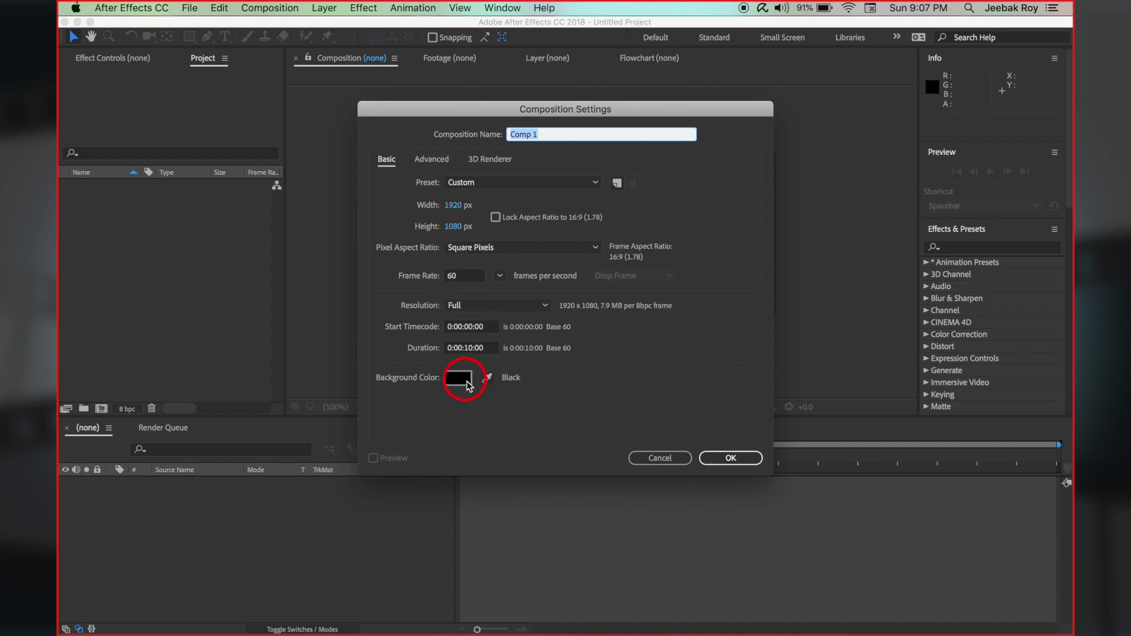
{"action": "left_click", "coordinate": [730, 457]}
Import Bokeh.jpg and the screen recording MP4 from the Desktop, and open the recording in the footage viewer
{"action": "double_click", "coordinate": [140, 250]}
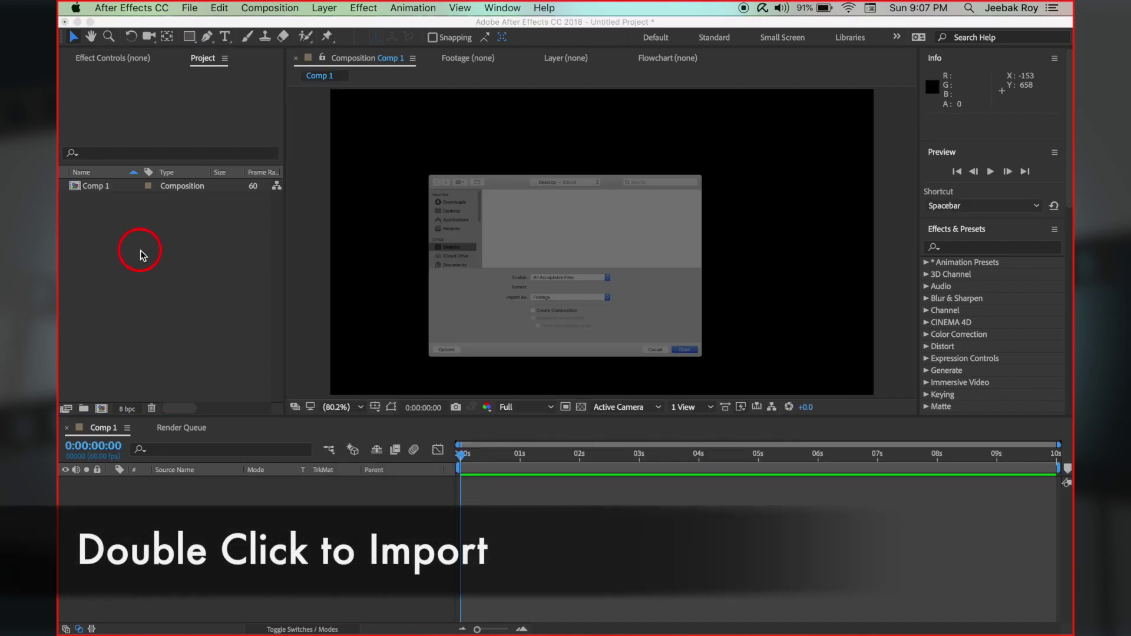
{"action": "left_click", "coordinate": [340, 154]}
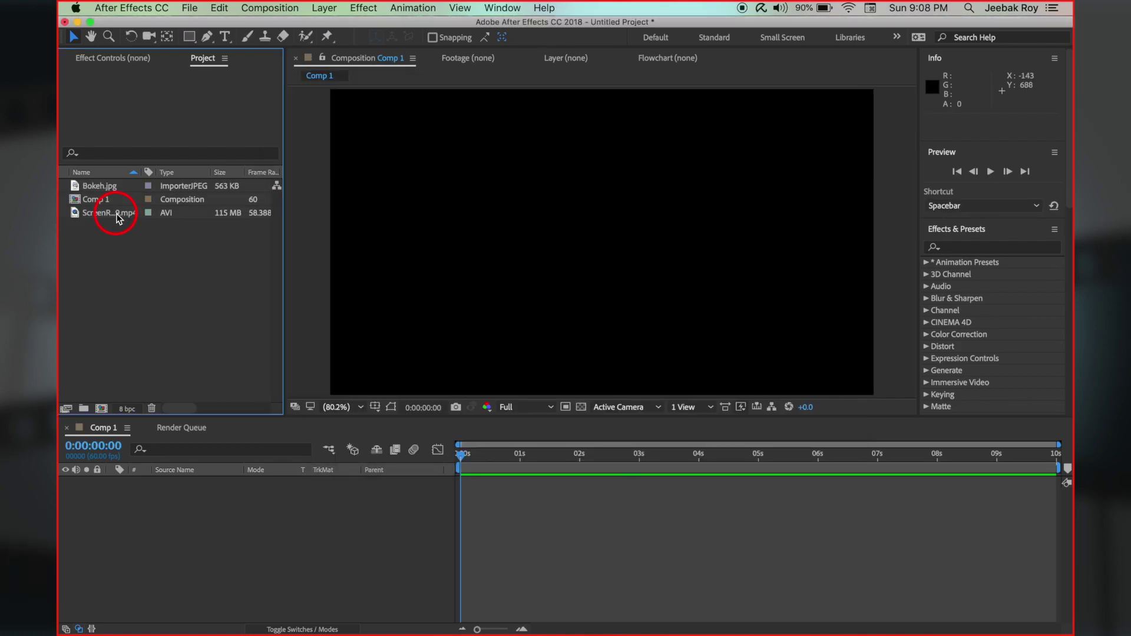
{"action": "double_click", "coordinate": [116, 215]}
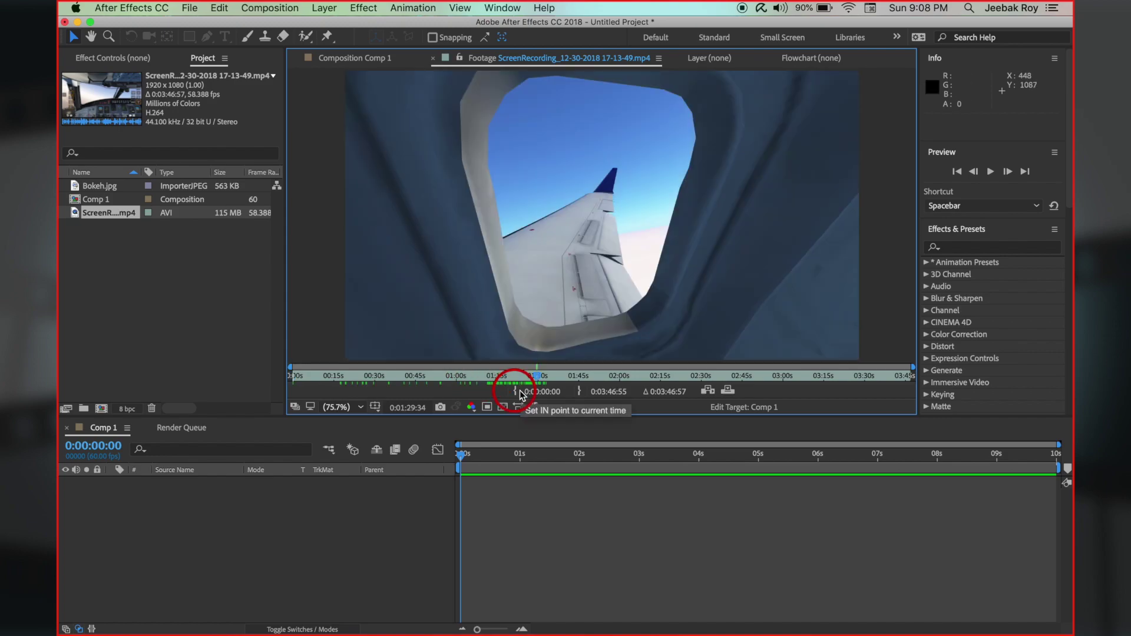
Mark the recording's in point near 0:01:29 and out point at 0:01:33:13, and insert that section into Comp 1
{"action": "left_click", "coordinate": [515, 390]}
{"action": "left_click_drag", "start_coordinate": [540, 376], "coordinate": [543, 377]}
{"action": "left_click", "coordinate": [578, 392]}
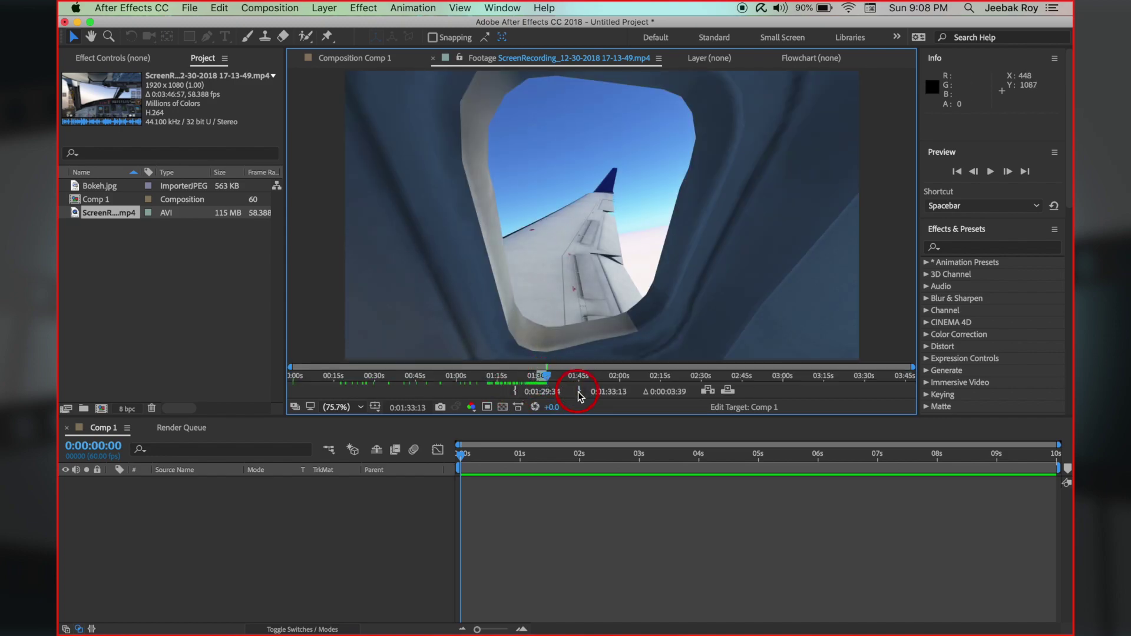
{"action": "left_click", "coordinate": [712, 391]}
Extend the clip to the 5-second mark and trim the composition to a work area from 0 to 5 seconds
{"action": "left_click", "coordinate": [759, 457]}
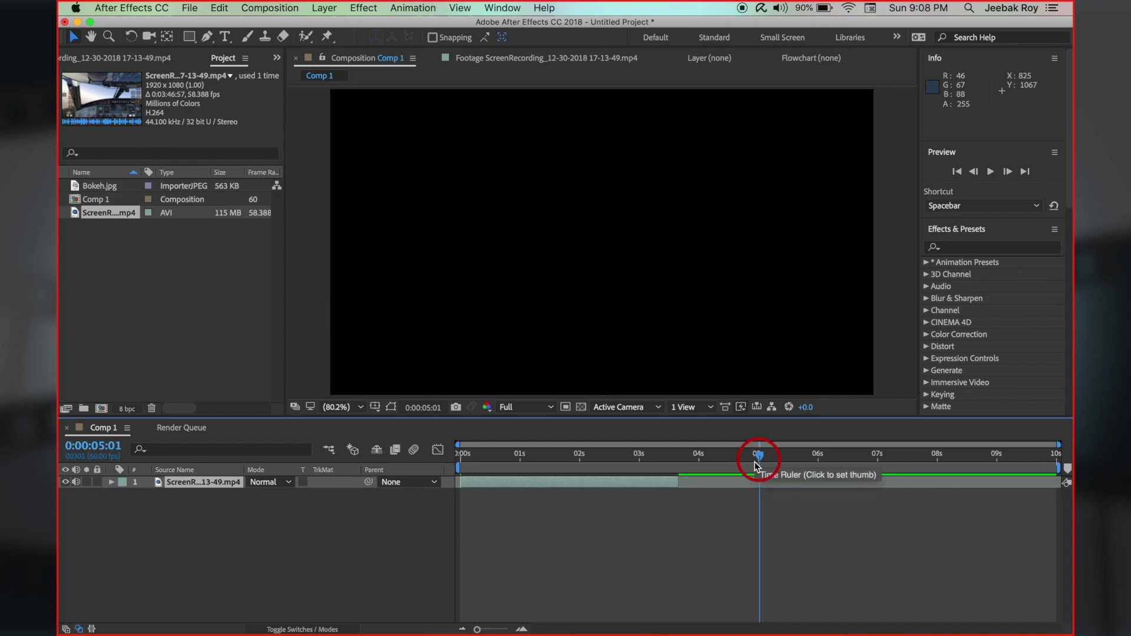
{"action": "key", "text": "Page_Up"}
{"action": "left_click_drag", "start_coordinate": [675, 481], "coordinate": [739, 482]}
{"action": "left_click_drag", "start_coordinate": [539, 482], "coordinate": [471, 483]}
{"action": "left_click_drag", "start_coordinate": [470, 483], "coordinate": [461, 483]}
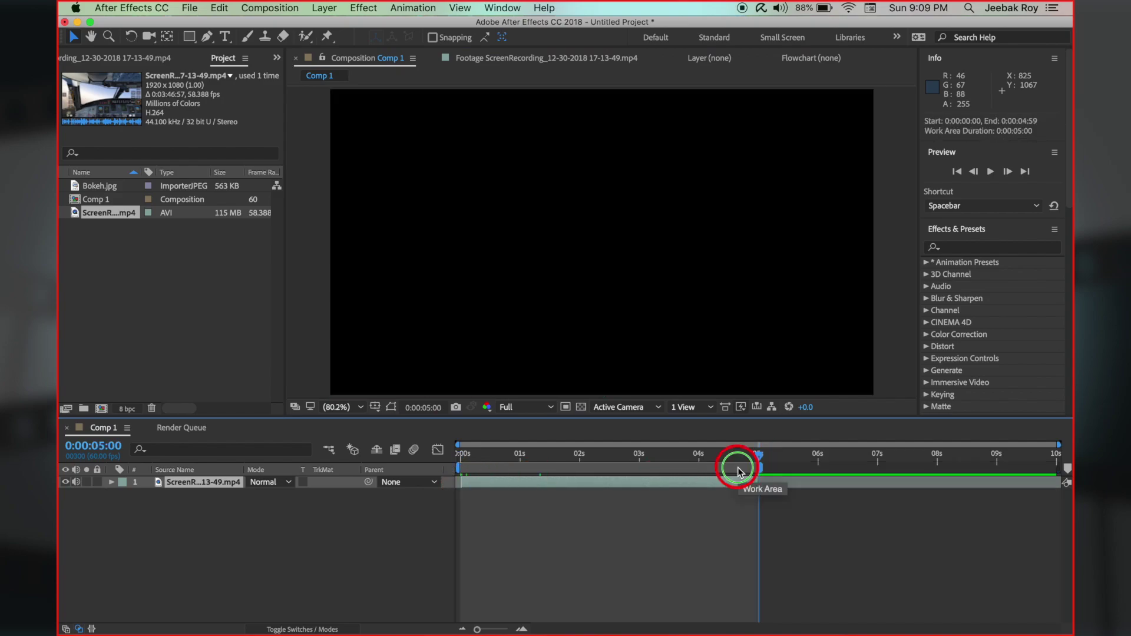
{"action": "right_click", "coordinate": [738, 469]}
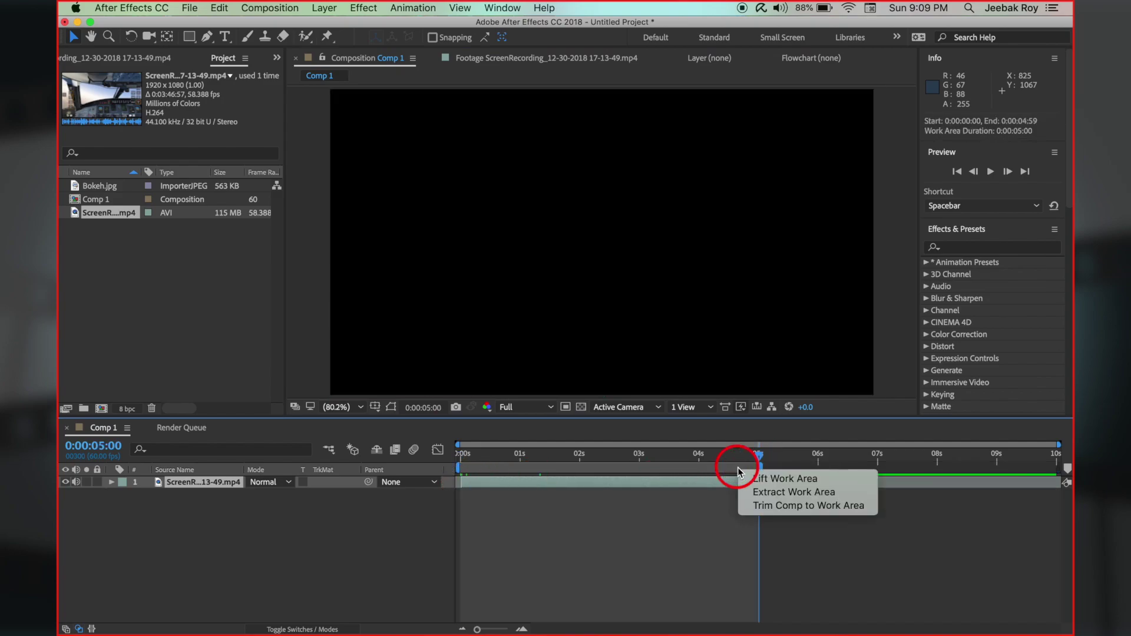
{"action": "left_click", "coordinate": [798, 507]}
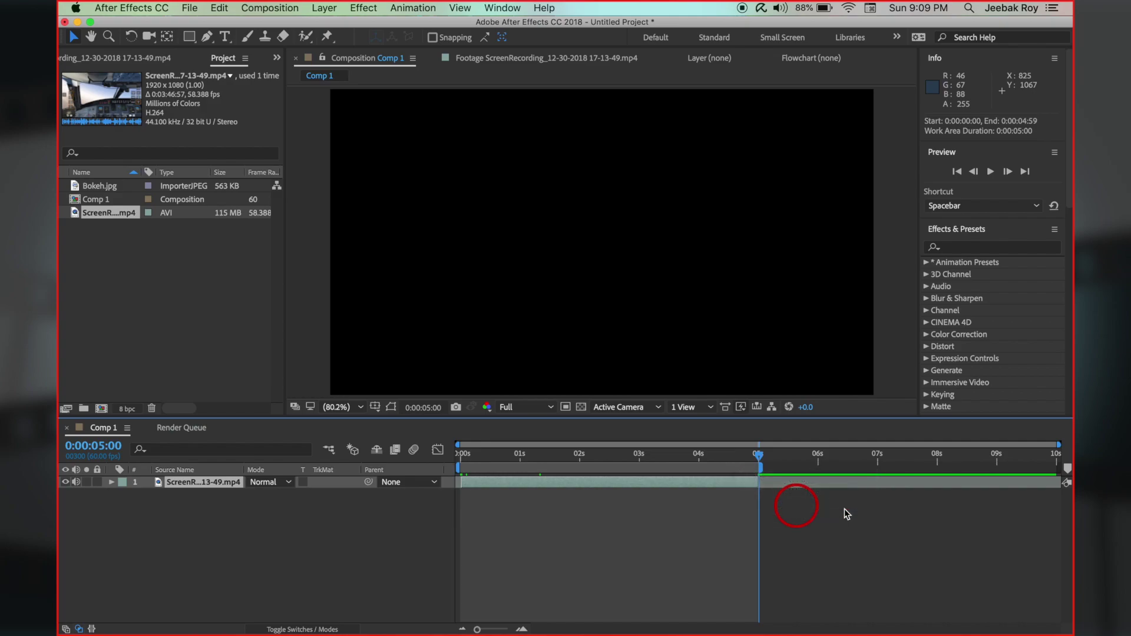
Add an adjustment layer above the recording and rename it Cabin Brightness
{"action": "right_click", "coordinate": [246, 567]}
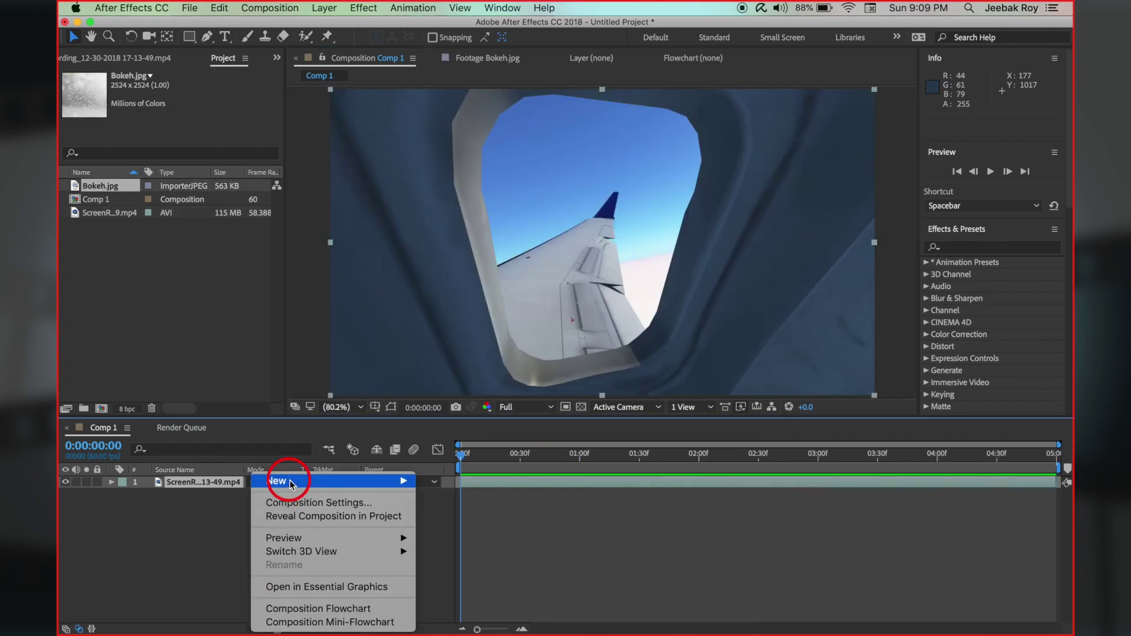
{"action": "mouse_move", "coordinate": [411, 481]}
{"action": "left_click", "coordinate": [477, 583]}
{"action": "right_click", "coordinate": [177, 482]}
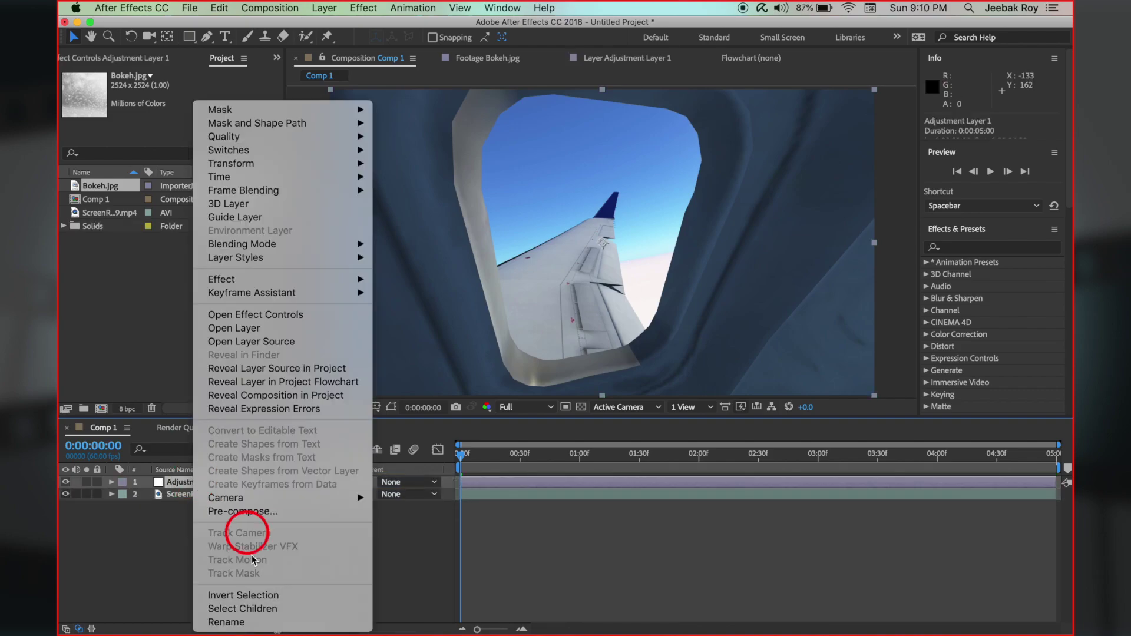
{"action": "left_click", "coordinate": [177, 617]}
{"action": "type", "text": "Cabin Brightness"}
{"action": "key", "text": "Return"}
Apply the Exposure effect to the Cabin Brightness layer and lower its master exposure to -0.62
{"action": "left_click", "coordinate": [148, 65]}
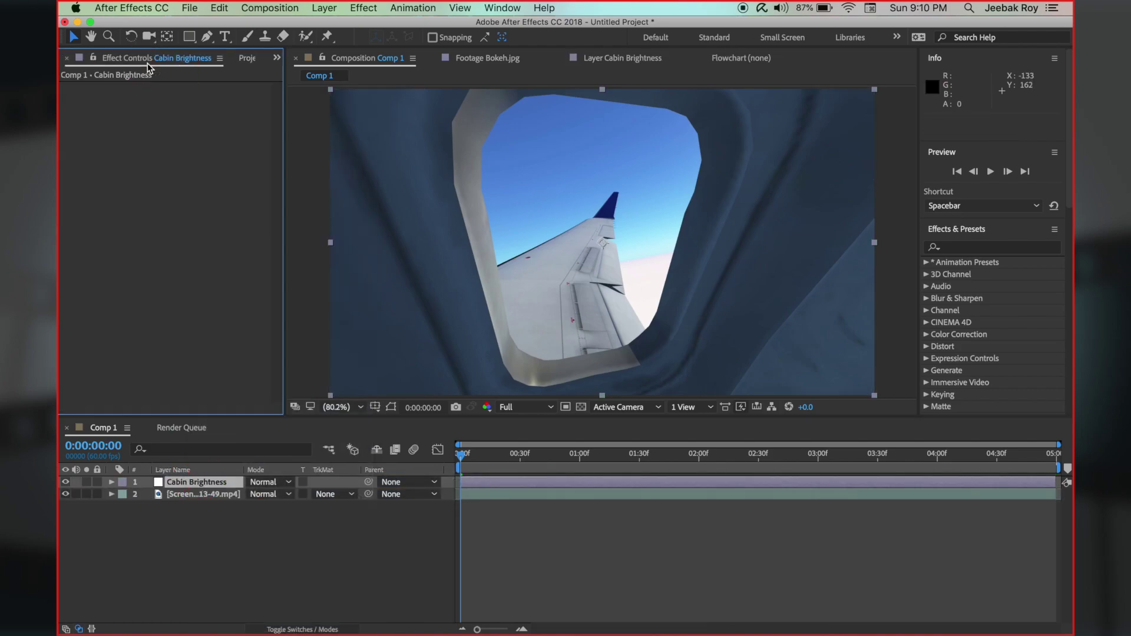
{"action": "right_click", "coordinate": [154, 179]}
{"action": "mouse_move", "coordinate": [297, 253]}
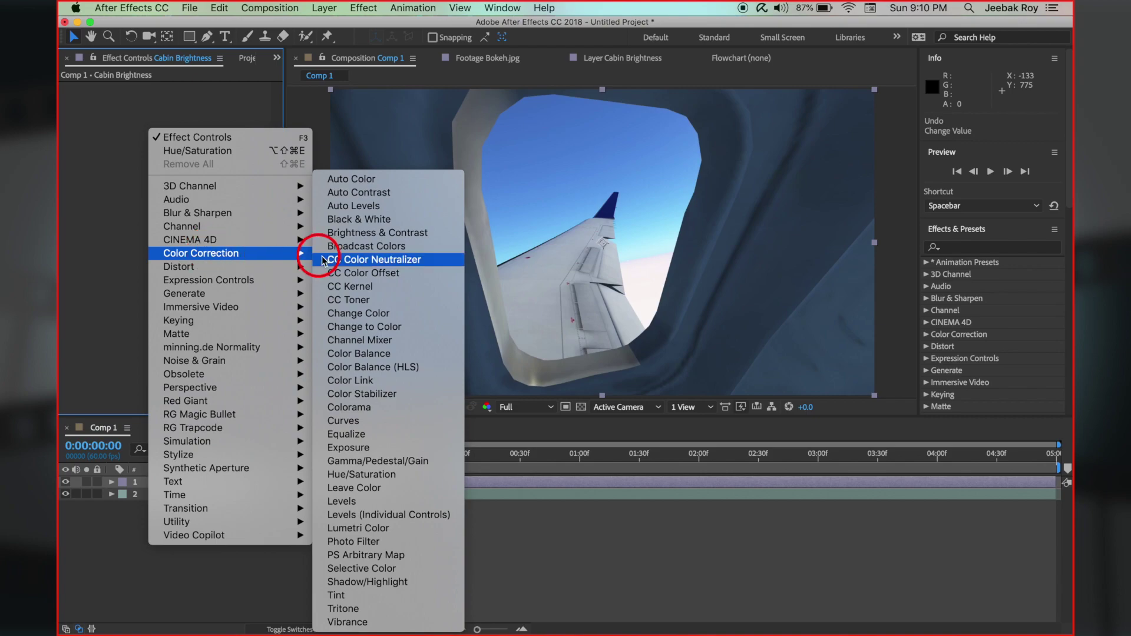
{"action": "left_click", "coordinate": [357, 447]}
{"action": "left_click_drag", "start_coordinate": [191, 124], "coordinate": [164, 135]}
Draw a closed Pen tool mask on the Cabin Brightness layer along the inner edge of the airplane window
{"action": "left_click", "coordinate": [207, 36]}
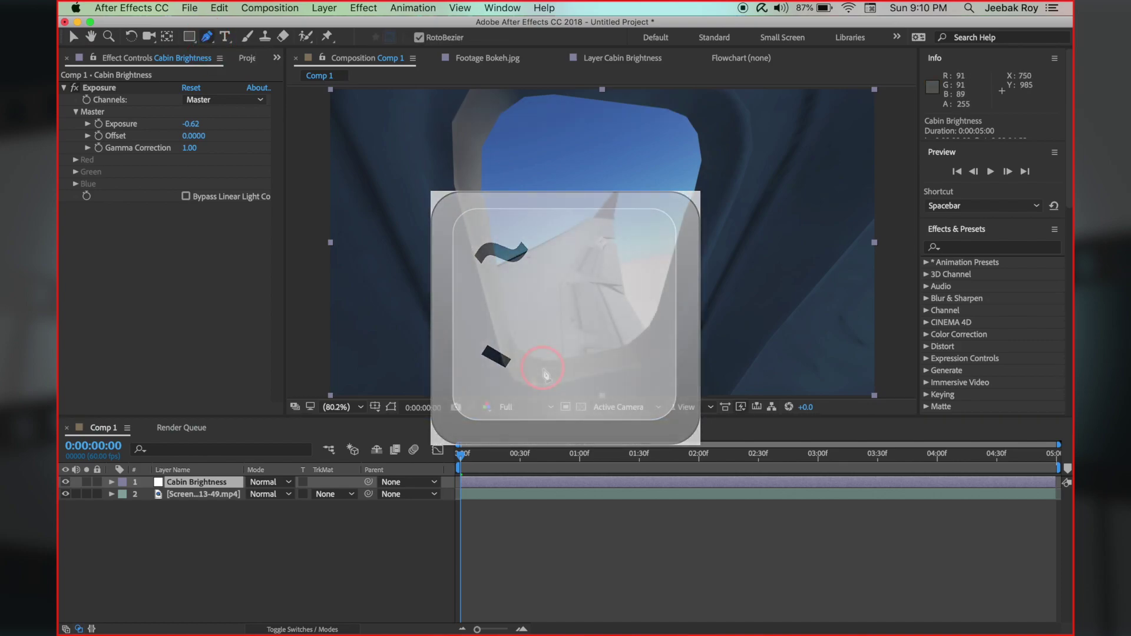
{"action": "key", "text": "grave"}
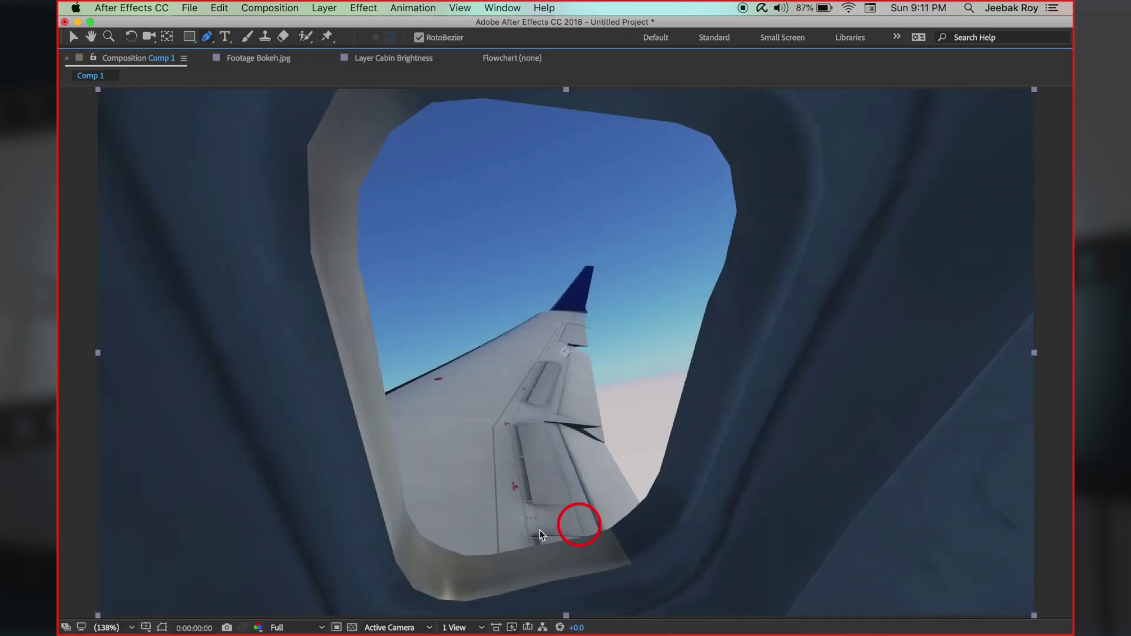
{"action": "key", "text": "period"}
{"action": "key", "text": "space"}
{"action": "left_click_drag", "start_coordinate": [536, 520], "coordinate": [523, 279]}
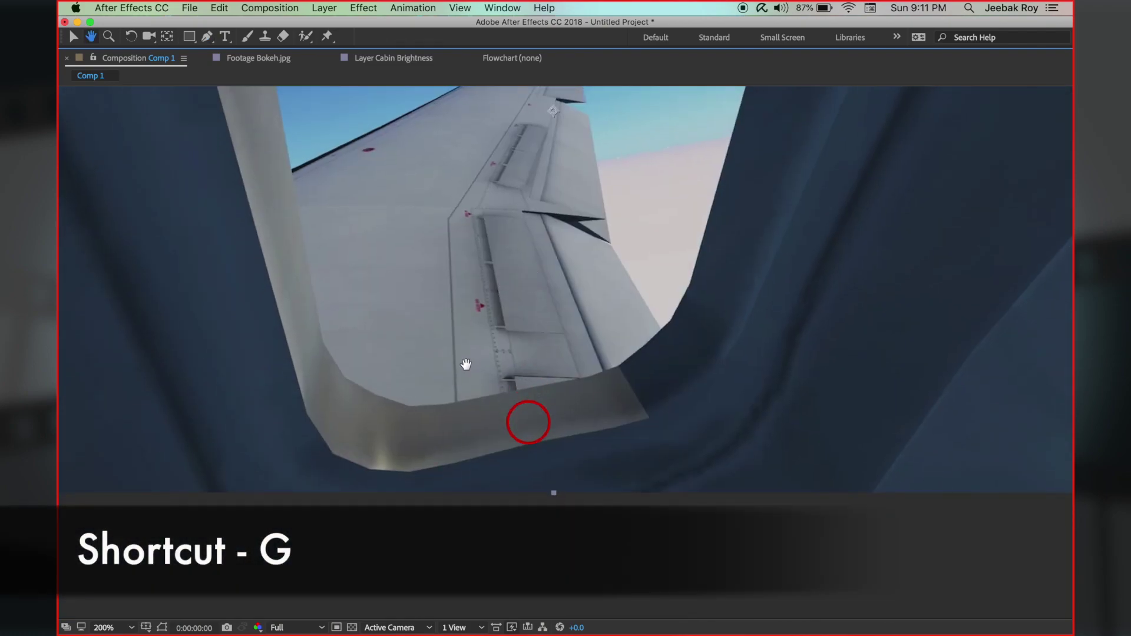
{"action": "key", "text": "period"}
{"action": "key", "text": "period"}
{"action": "left_click", "coordinate": [381, 505]}
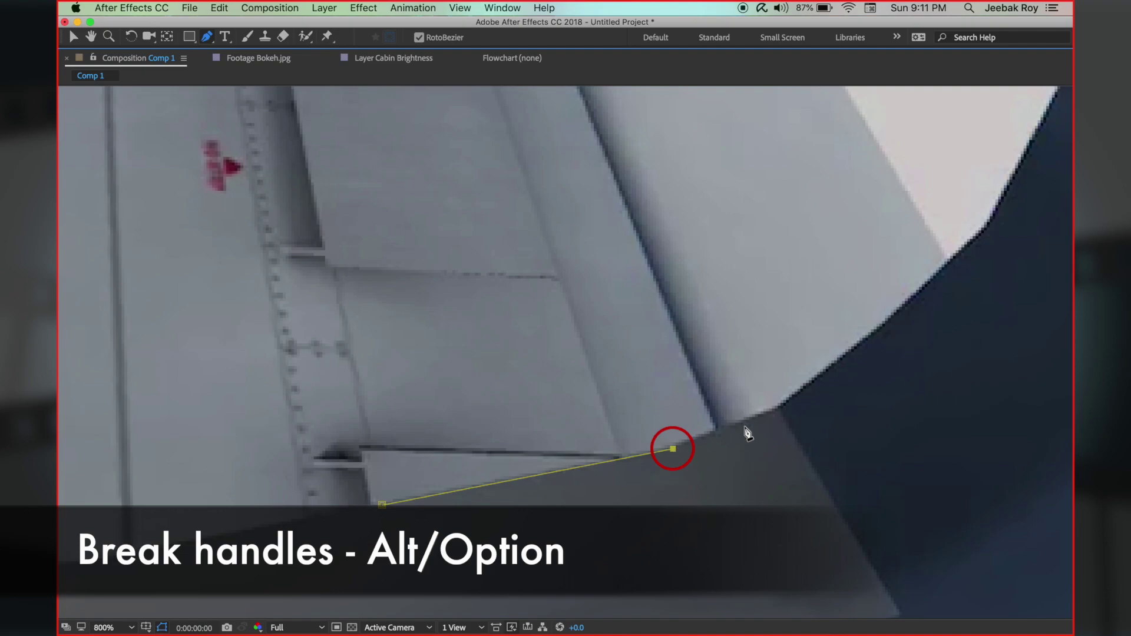
{"action": "left_click", "coordinate": [778, 408]}
{"action": "left_click_drag", "start_coordinate": [986, 238], "coordinate": [775, 389]}
{"action": "left_click", "coordinate": [681, 462]}
{"action": "left_click", "coordinate": [776, 374]}
{"action": "left_click_drag", "start_coordinate": [854, 147], "coordinate": [732, 471]}
{"action": "left_click_drag", "start_coordinate": [732, 196], "coordinate": [595, 500]}
{"action": "left_click", "coordinate": [535, 447]}
{"action": "left_click", "coordinate": [622, 258]}
{"action": "left_click_drag", "start_coordinate": [766, 177], "coordinate": [601, 500]}
{"action": "left_click", "coordinate": [787, 454]}
{"action": "left_click_drag", "start_coordinate": [376, 341], "coordinate": [936, 259]}
{"action": "left_click", "coordinate": [648, 255]}
{"action": "left_click", "coordinate": [406, 429]}
{"action": "left_click_drag", "start_coordinate": [406, 429], "coordinate": [528, 177]}
{"action": "left_click", "coordinate": [345, 507]}
{"action": "left_click_drag", "start_coordinate": [401, 506], "coordinate": [418, 236]}
{"action": "scroll", "coordinate": [417, 236], "scroll_direction": "up", "scroll_amount": 5}
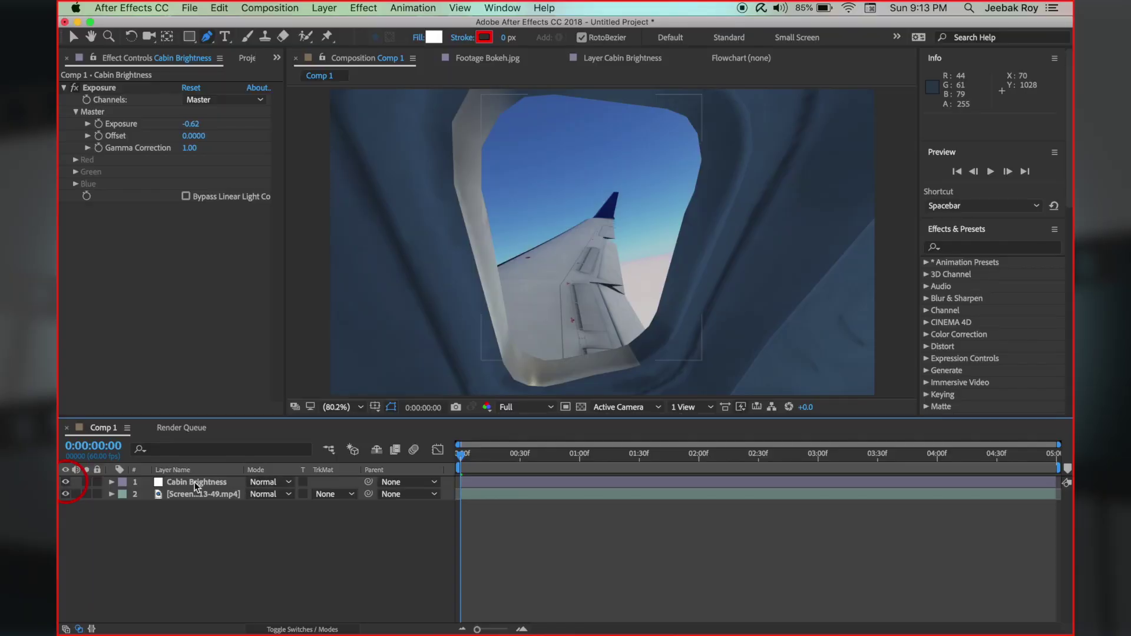
Invert Mask 1 on the Cabin Brightness layer and toggle the layer's visibility to compare the darkened cabin
{"action": "left_click", "coordinate": [112, 482]}
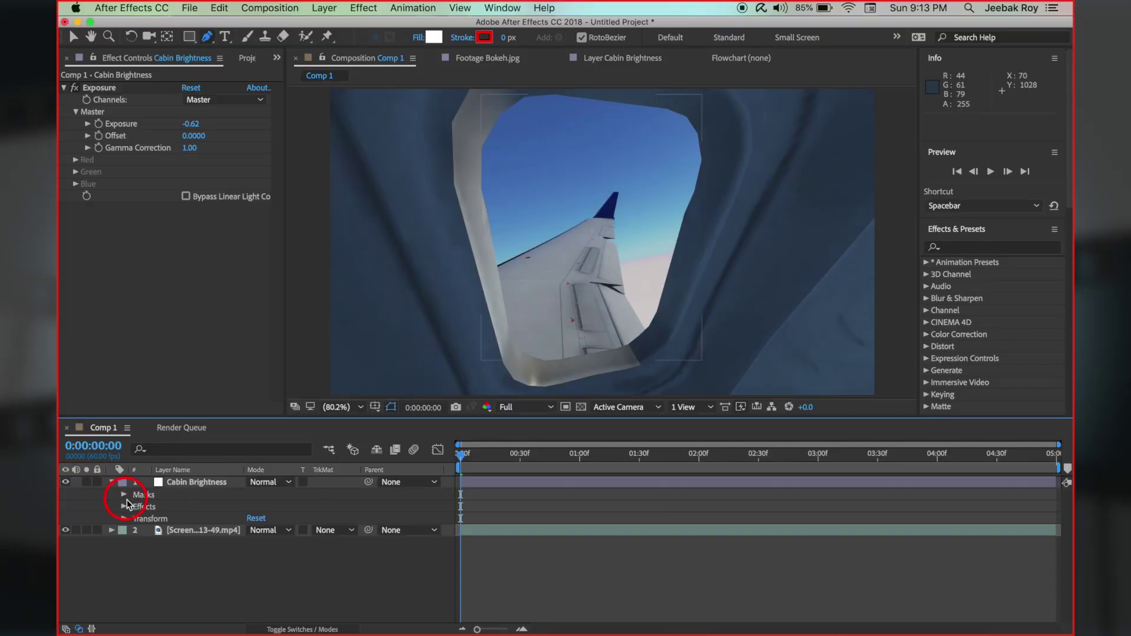
{"action": "left_click", "coordinate": [124, 495]}
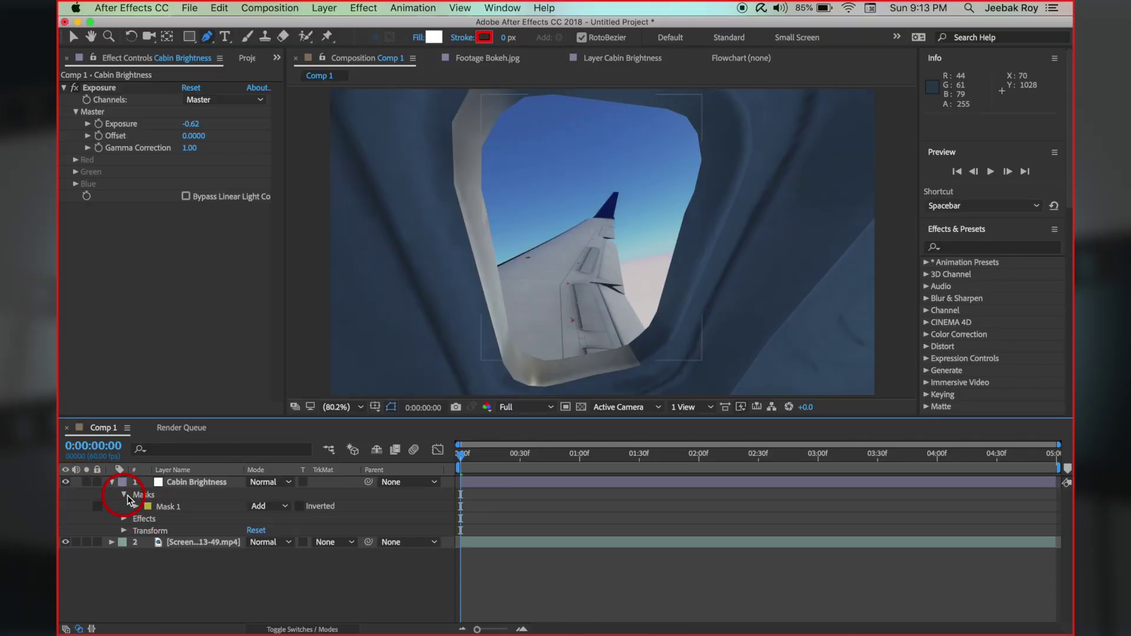
{"action": "left_click", "coordinate": [300, 508]}
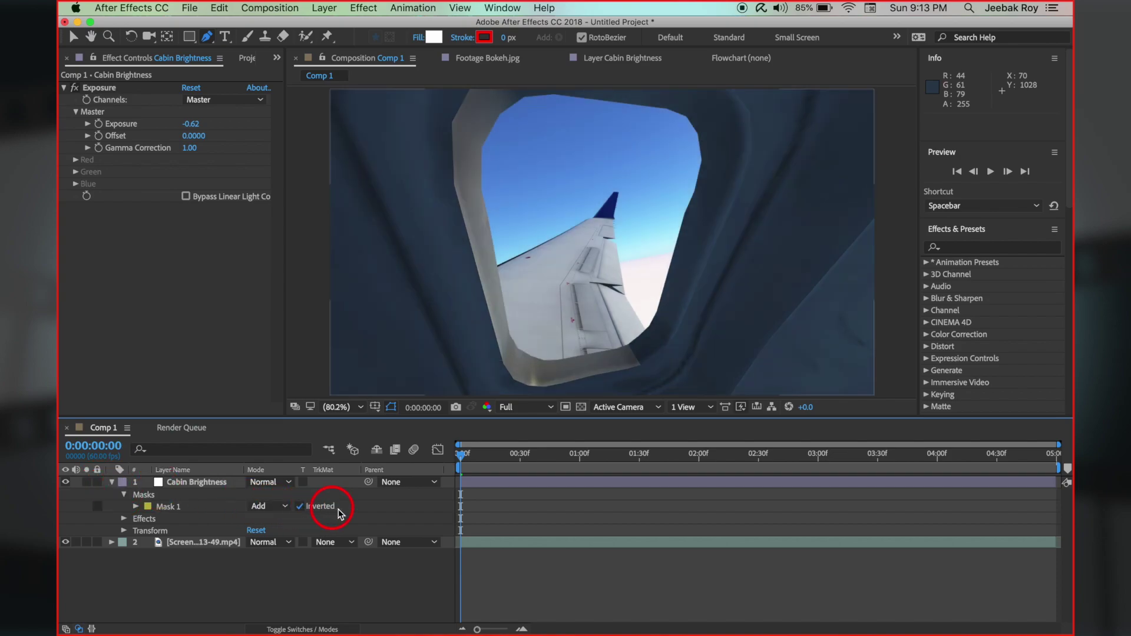
{"action": "left_click", "coordinate": [65, 482]}
{"action": "left_click", "coordinate": [65, 482]}
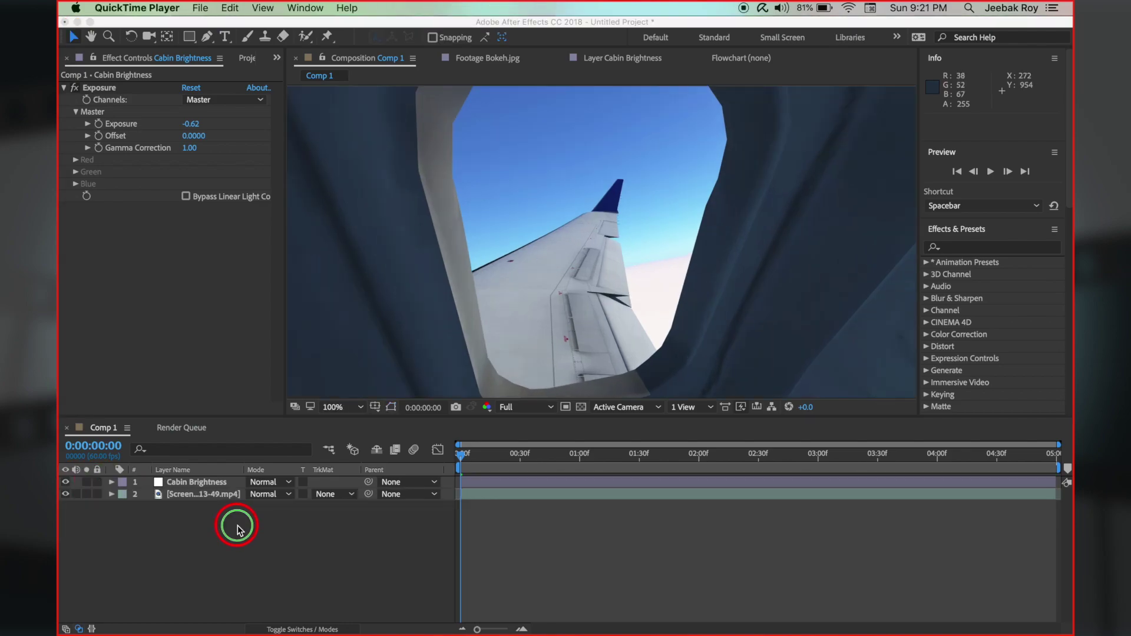
Add a black solid above the Cabin Brightness layer and set its blending mode to Screen
{"action": "right_click", "coordinate": [235, 524]}
{"action": "mouse_move", "coordinate": [254, 481]}
{"action": "left_click", "coordinate": [432, 516]}
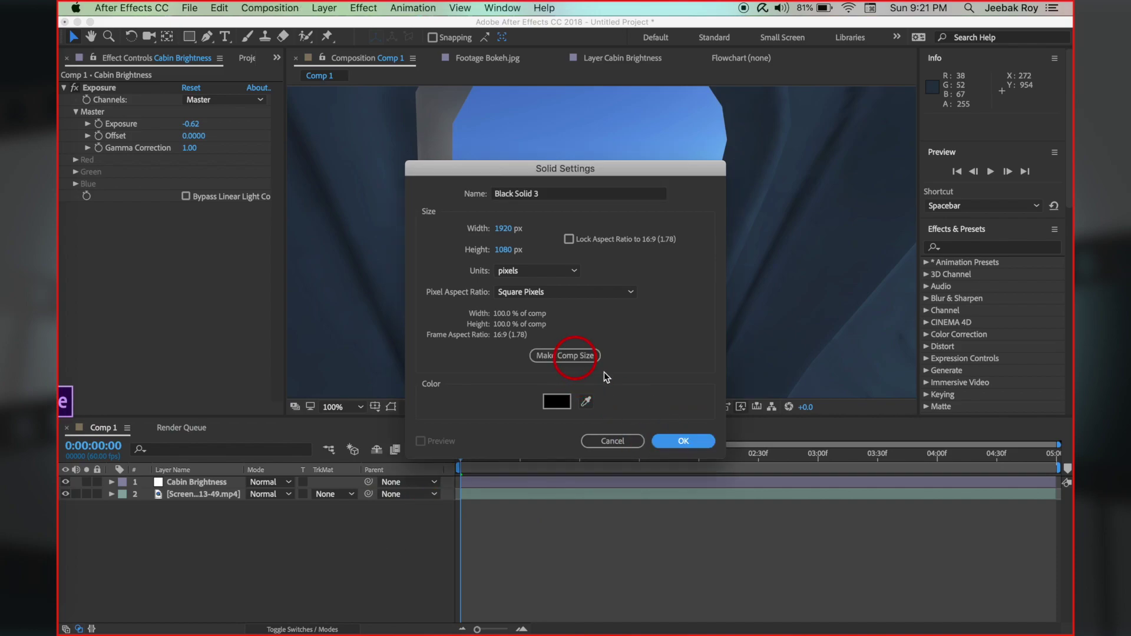
{"action": "left_click", "coordinate": [664, 442]}
{"action": "left_click", "coordinate": [263, 481]}
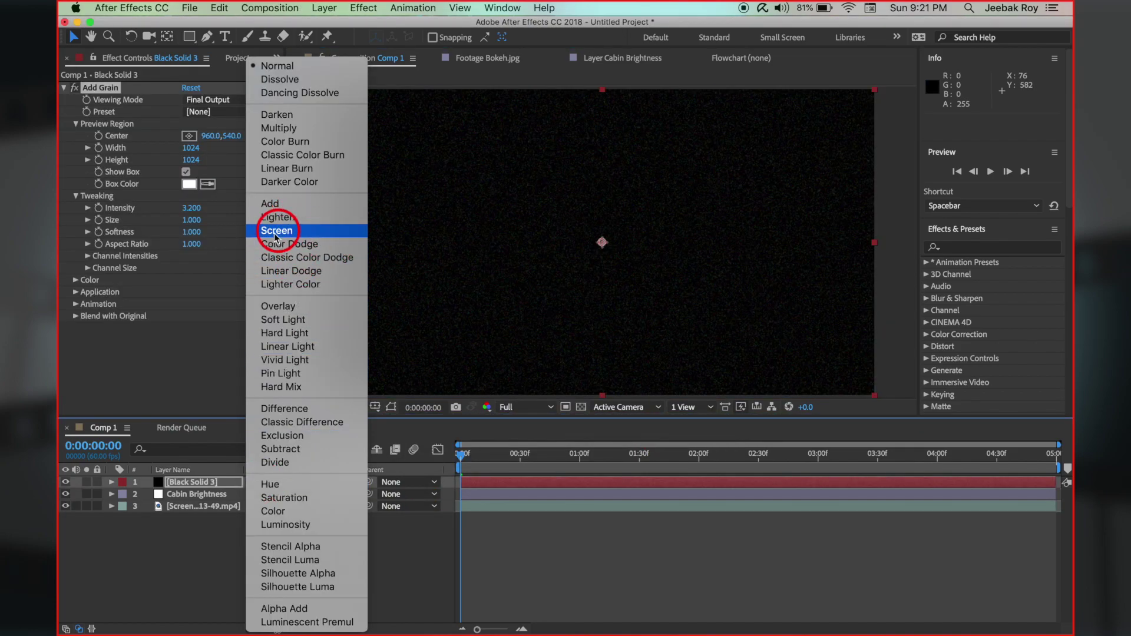
Apply the Add Grain effect to the black solid and set its viewing mode to Final Output
{"action": "right_click", "coordinate": [189, 345]}
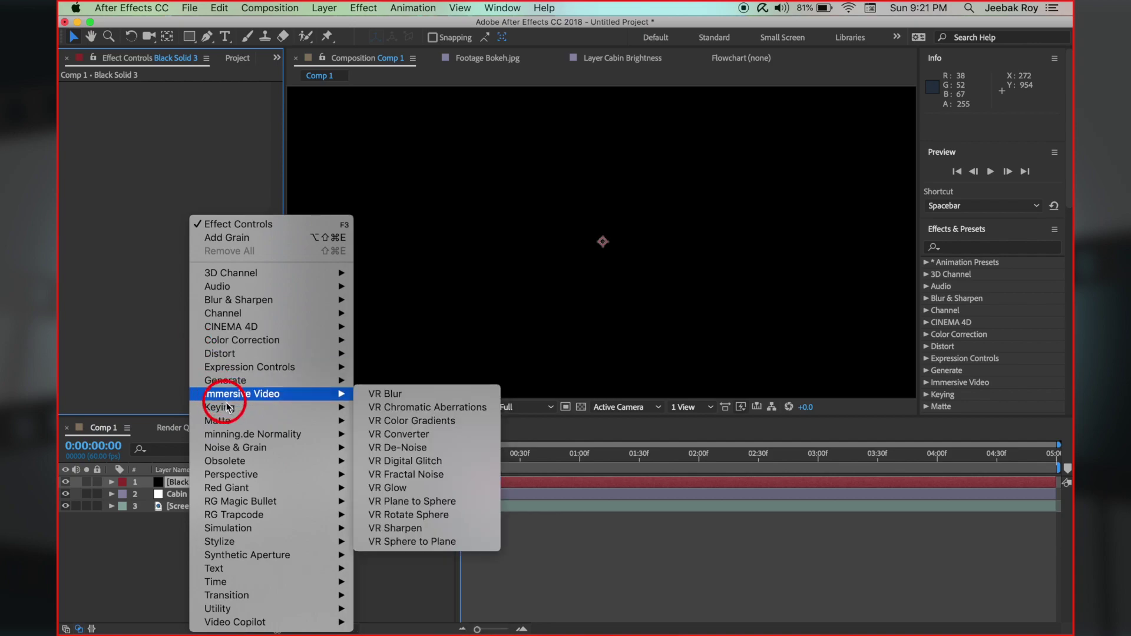
{"action": "mouse_move", "coordinate": [243, 451]}
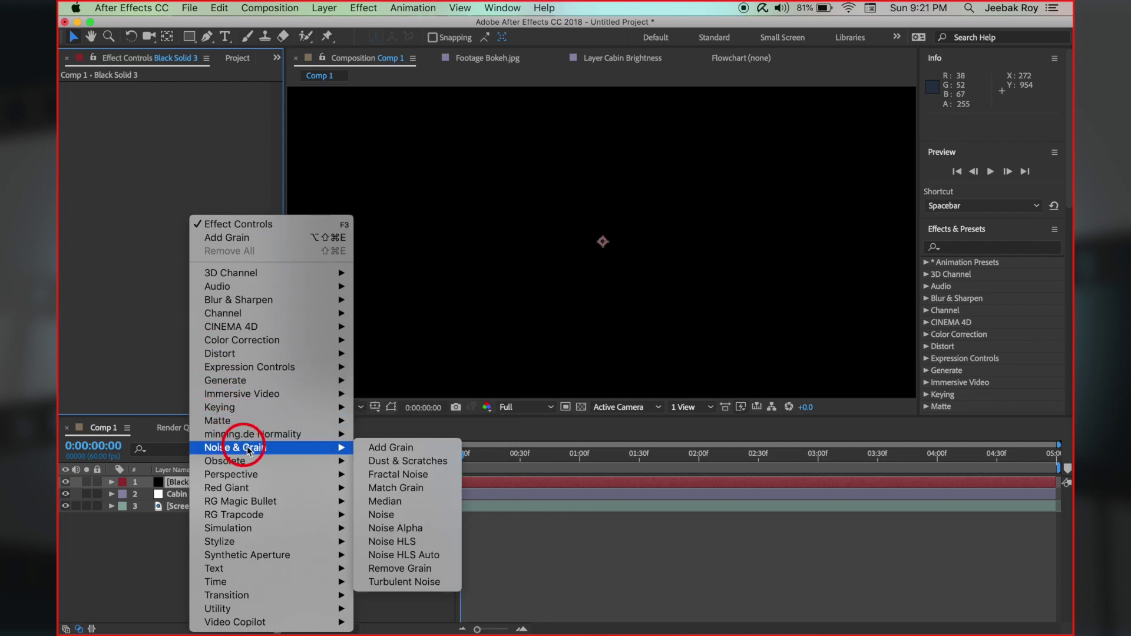
{"action": "left_click", "coordinate": [407, 449]}
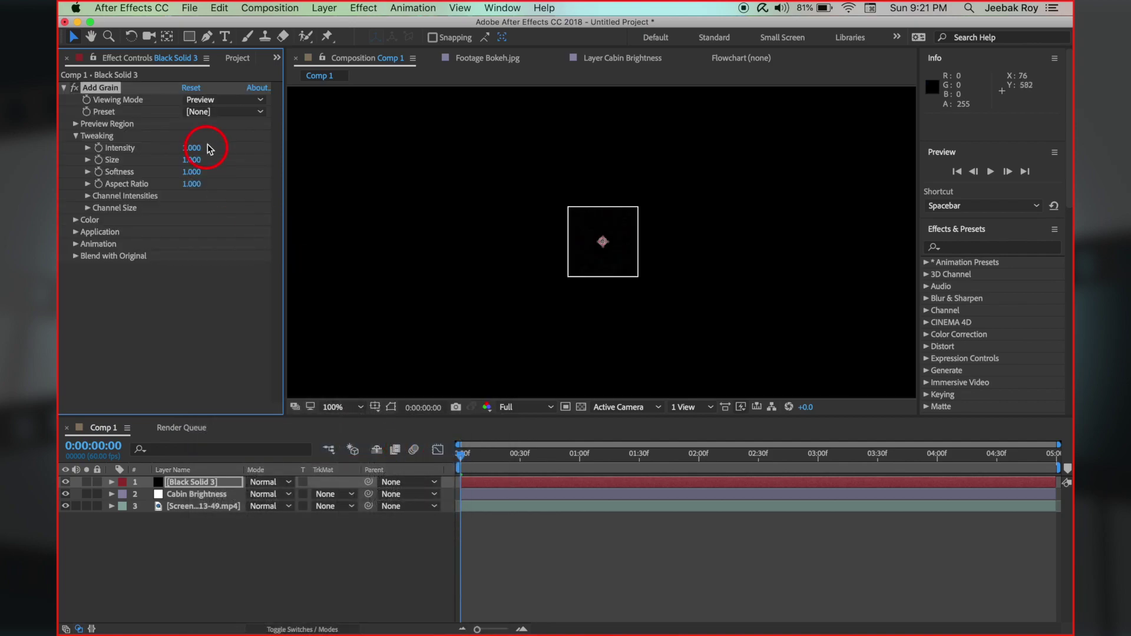
{"action": "left_click", "coordinate": [224, 100]}
{"action": "left_click", "coordinate": [234, 141]}
Set the grain intensity to 3.2 and the preview region's width and height to 1024
{"action": "left_click", "coordinate": [192, 148]}
{"action": "type", "text": "3.2"}
{"action": "key", "text": "Return"}
{"action": "left_click", "coordinate": [76, 124]}
{"action": "left_click", "coordinate": [189, 148]}
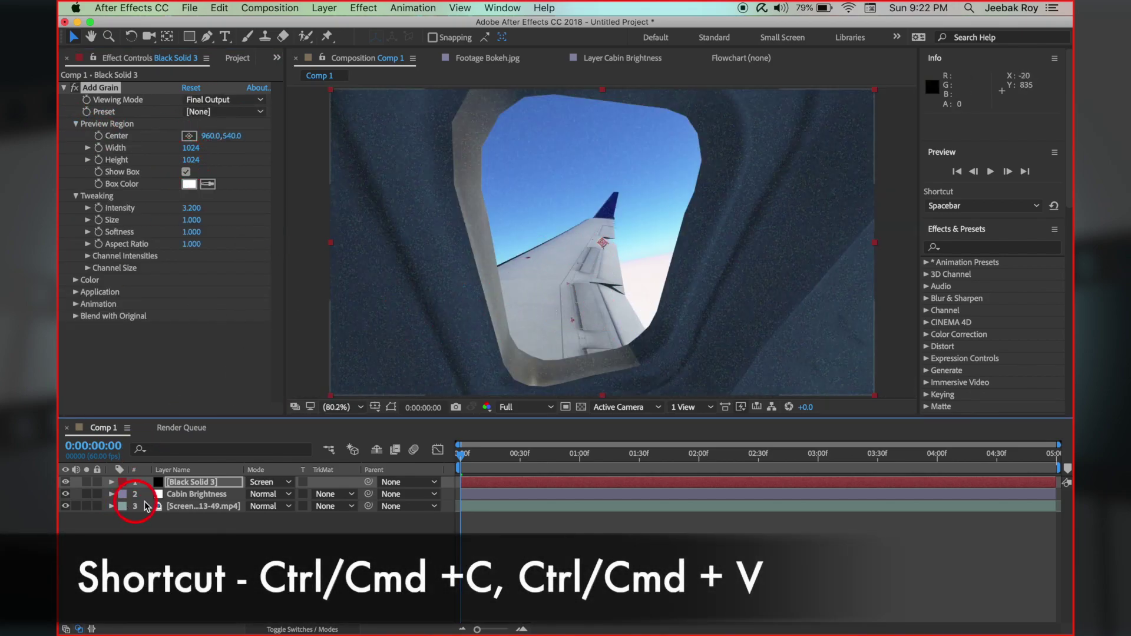
Copy Mask 1 from Cabin Brightness onto the black solid without inversion, and inspect the grain within the window
{"action": "left_click", "coordinate": [134, 494]}
{"action": "left_click", "coordinate": [112, 494]}
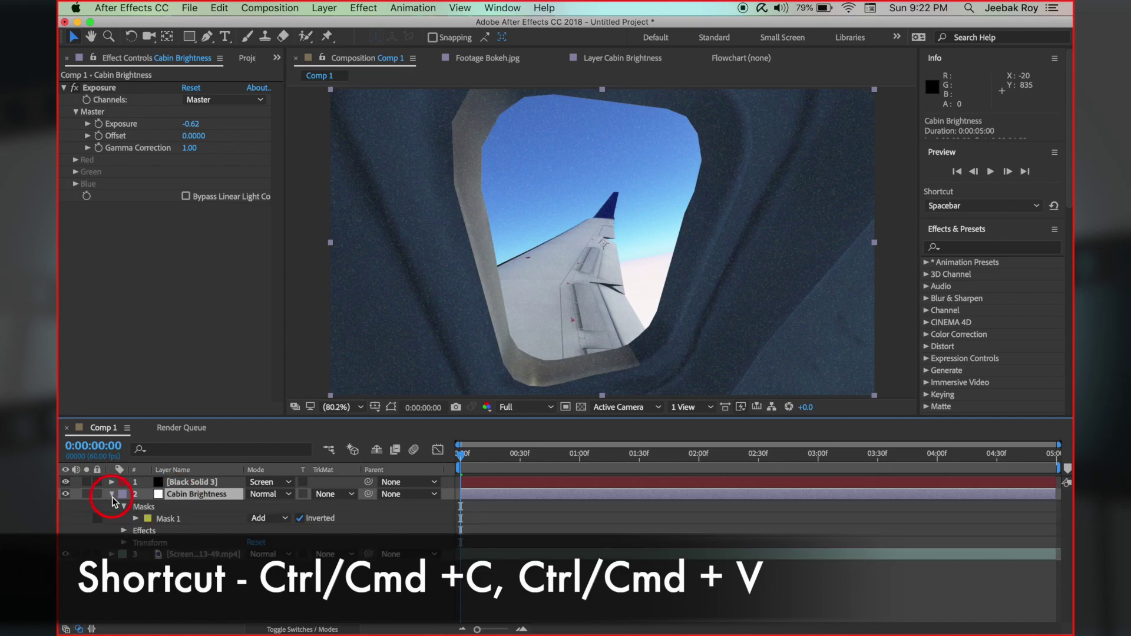
{"action": "left_click", "coordinate": [167, 519]}
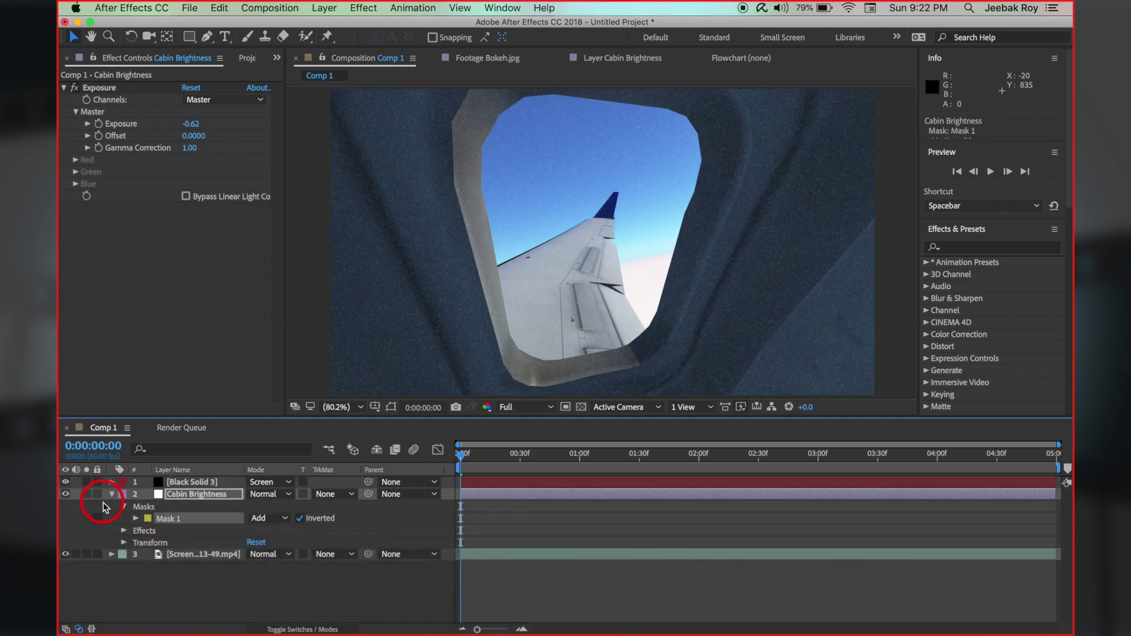
{"action": "left_click", "coordinate": [112, 494]}
{"action": "left_click", "coordinate": [120, 483]}
{"action": "left_click", "coordinate": [112, 482]}
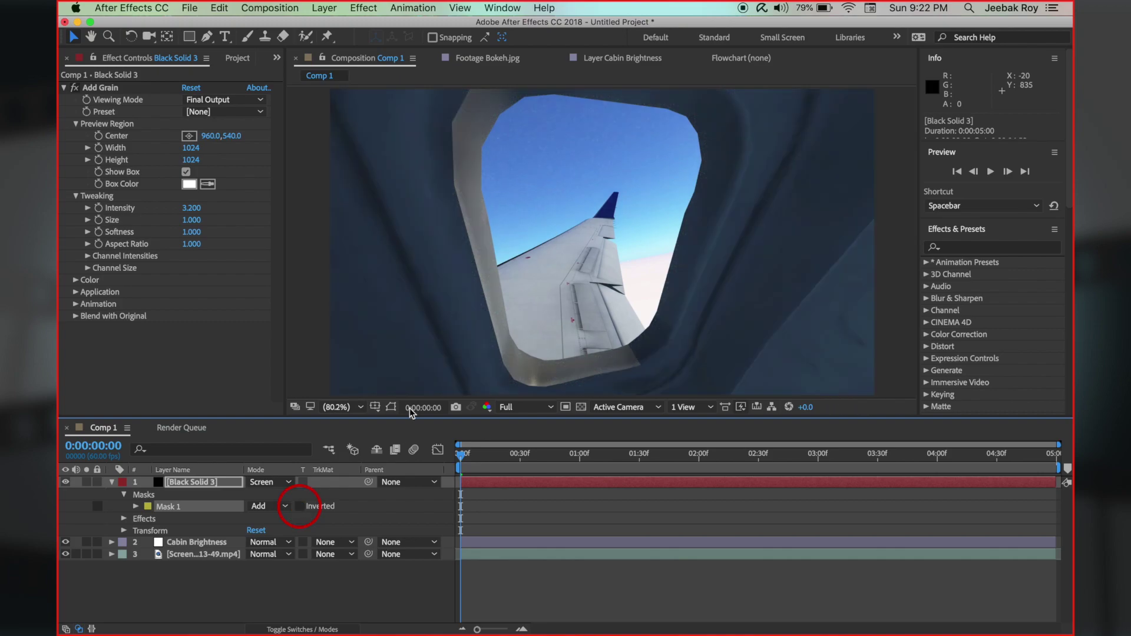
{"action": "scroll", "coordinate": [517, 308], "scroll_direction": "up", "scroll_amount": 2}
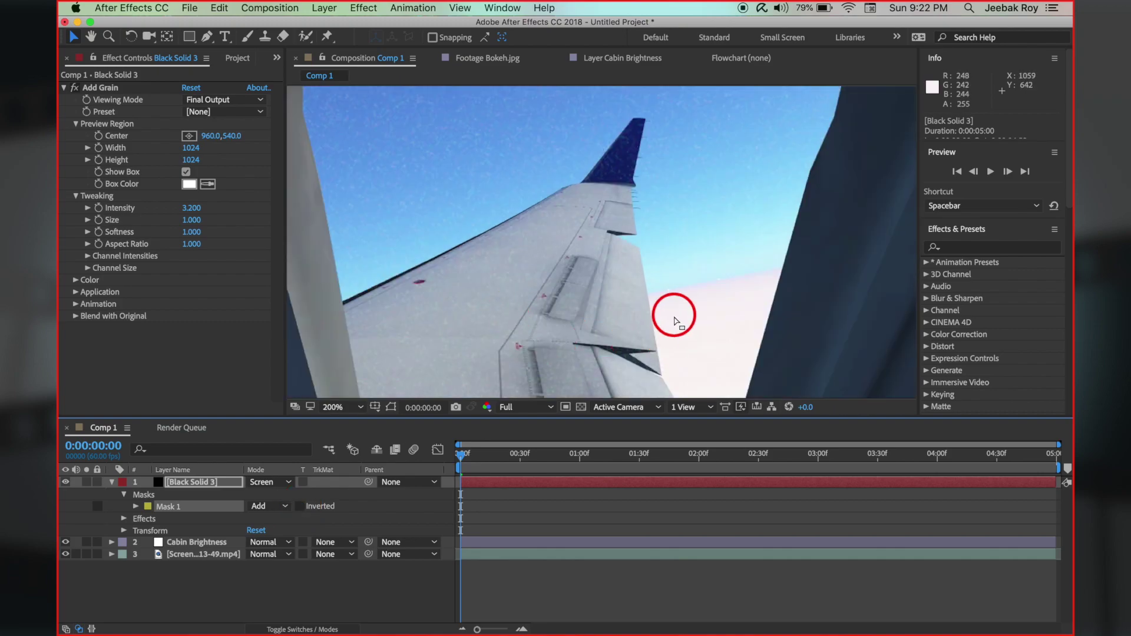
{"action": "scroll", "coordinate": [672, 315], "scroll_direction": "down", "scroll_amount": 2}
{"action": "key", "text": "grave"}
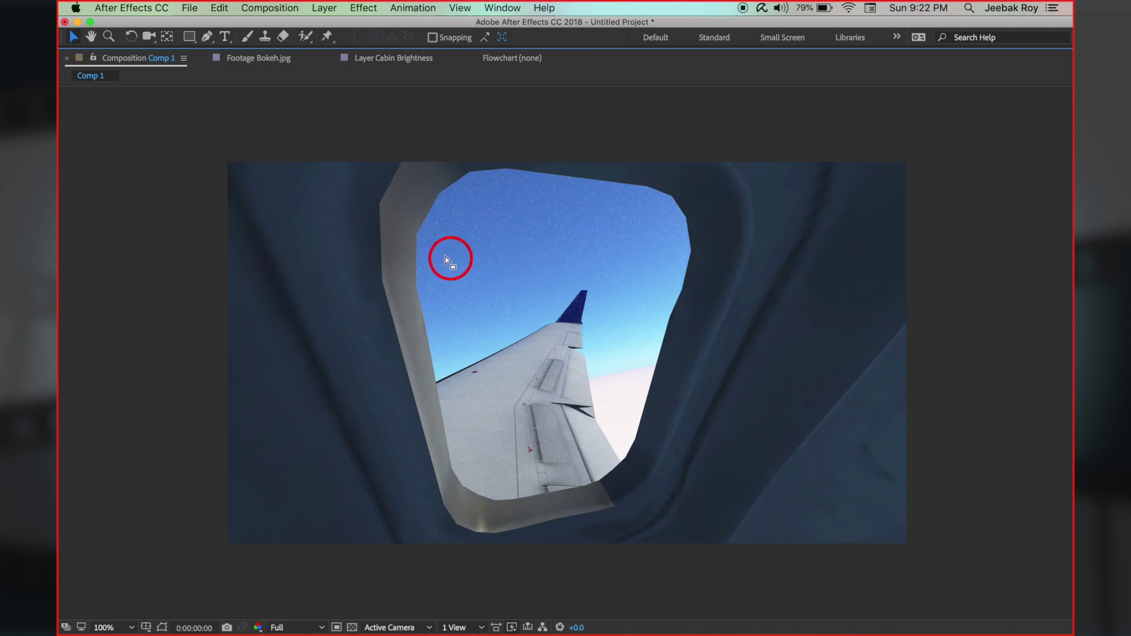
{"action": "scroll", "coordinate": [443, 255], "scroll_direction": "up", "scroll_amount": 1}
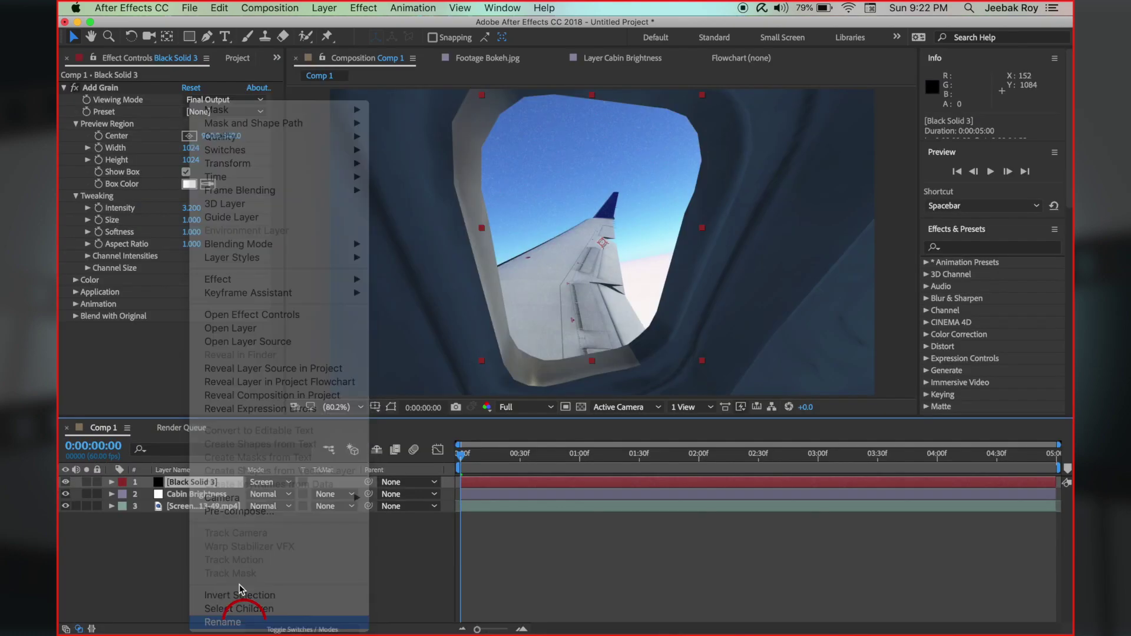
Rename the black solid layer Grain of Window
{"action": "left_click", "coordinate": [219, 593]}
{"action": "type", "text": "Grain of"}
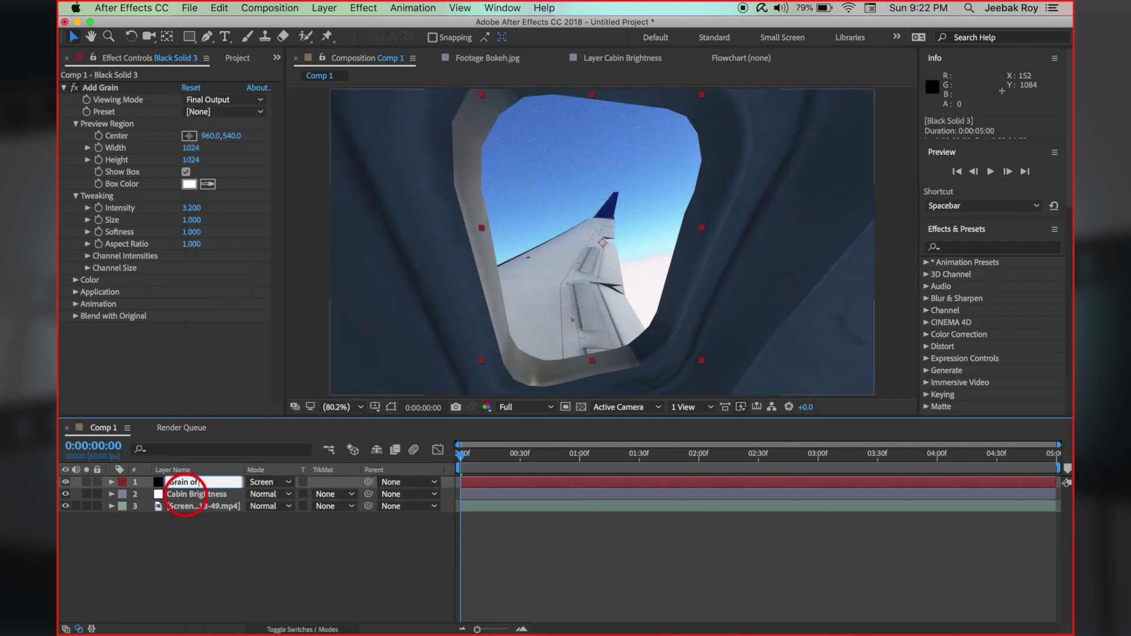
{"action": "type", "text": " Window"}
{"action": "key", "text": "Return"}
Adjust the opacity of the Grain of Window layer and lock the layer
{"action": "key", "text": "t"}
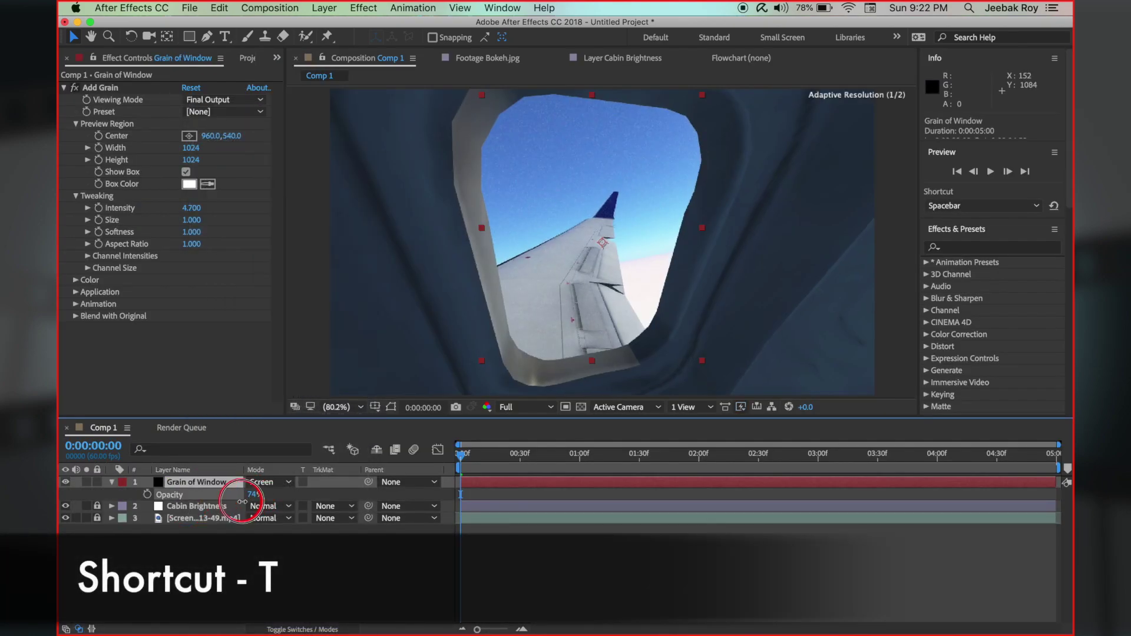
{"action": "left_click_drag", "start_coordinate": [244, 502], "coordinate": [253, 502]}
{"action": "left_click", "coordinate": [97, 482]}
{"action": "left_click", "coordinate": [112, 483]}
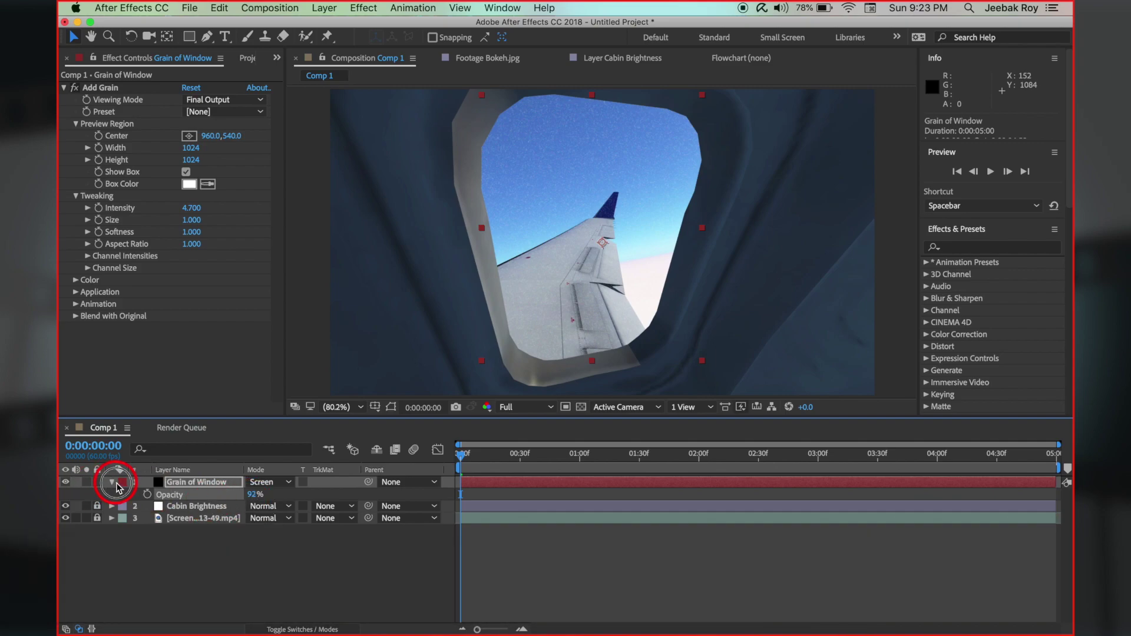
Create a white solid layer at the composition size of 1920 × 1080 px
{"action": "right_click", "coordinate": [207, 536]}
{"action": "mouse_move", "coordinate": [412, 478]}
{"action": "left_click", "coordinate": [412, 512]}
{"action": "left_click", "coordinate": [556, 401]}
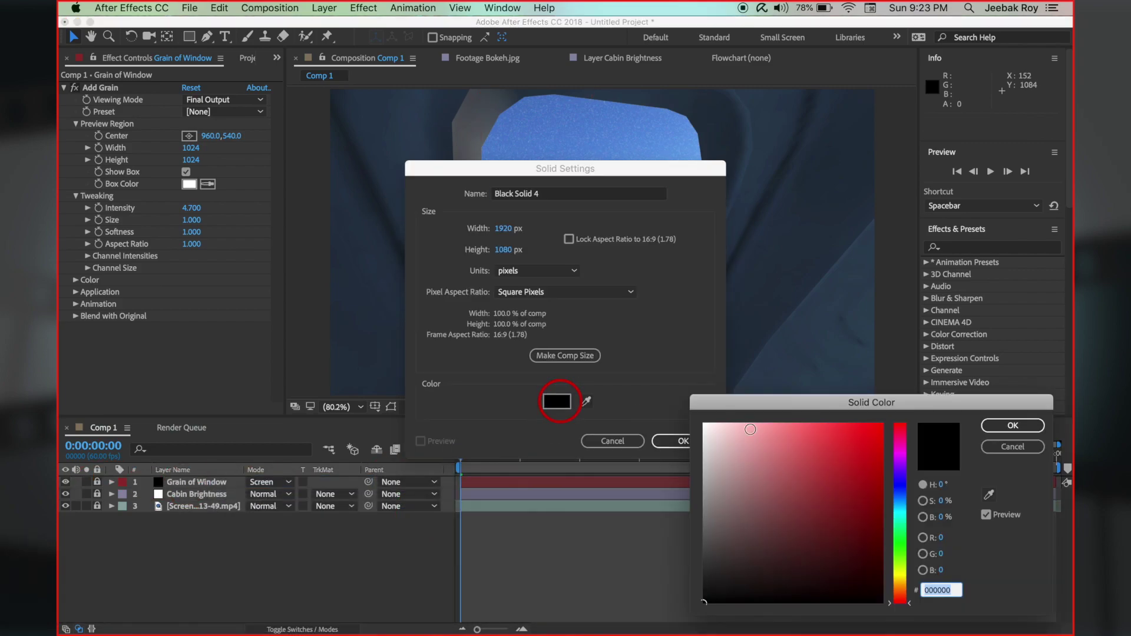
{"action": "left_click", "coordinate": [706, 425]}
{"action": "left_click", "coordinate": [989, 424]}
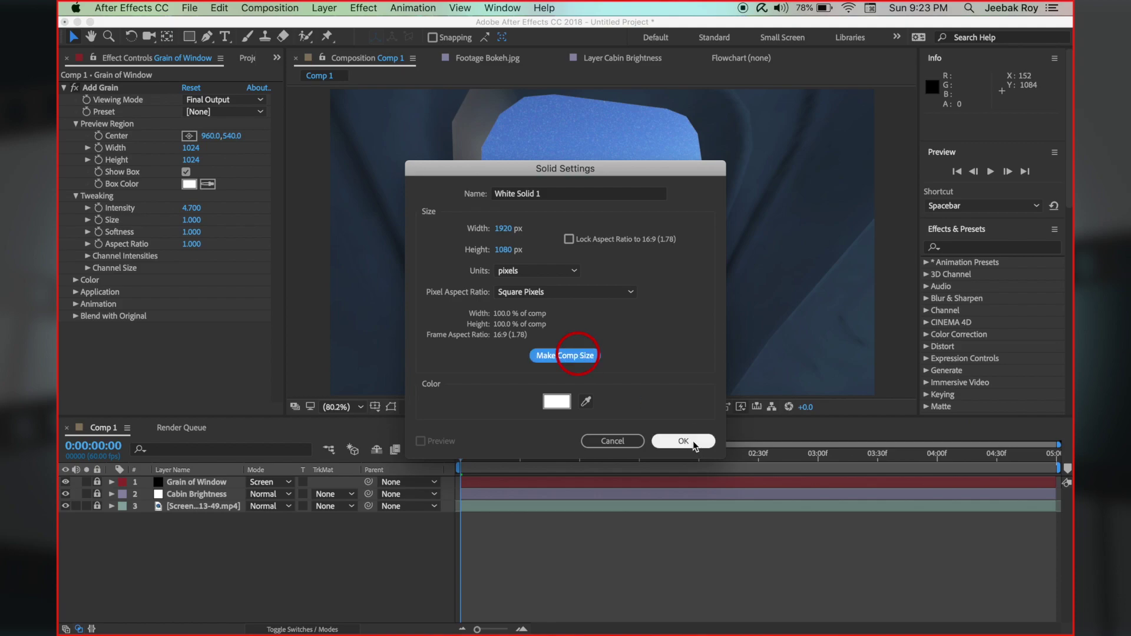
{"action": "left_click", "coordinate": [684, 441]}
Paste the copied Mask 1 onto the white solid and turn off its inversion so the white fills only the window
{"action": "key", "text": "super+v"}
{"action": "left_click", "coordinate": [112, 482]}
{"action": "left_click", "coordinate": [124, 494]}
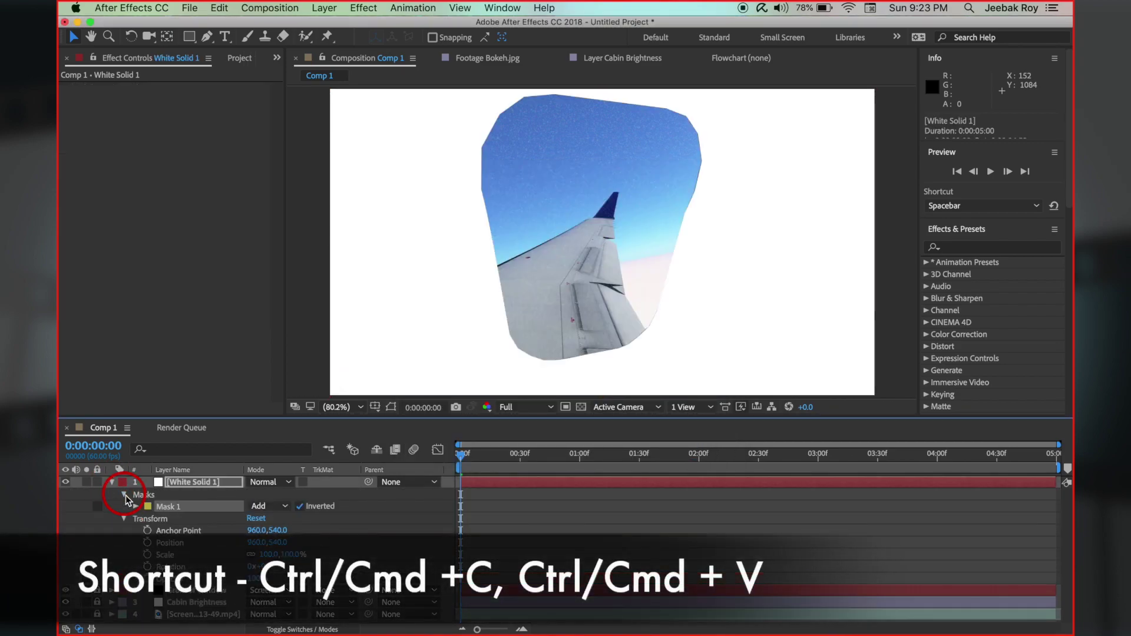
{"action": "left_click", "coordinate": [299, 506]}
{"action": "left_click", "coordinate": [111, 482]}
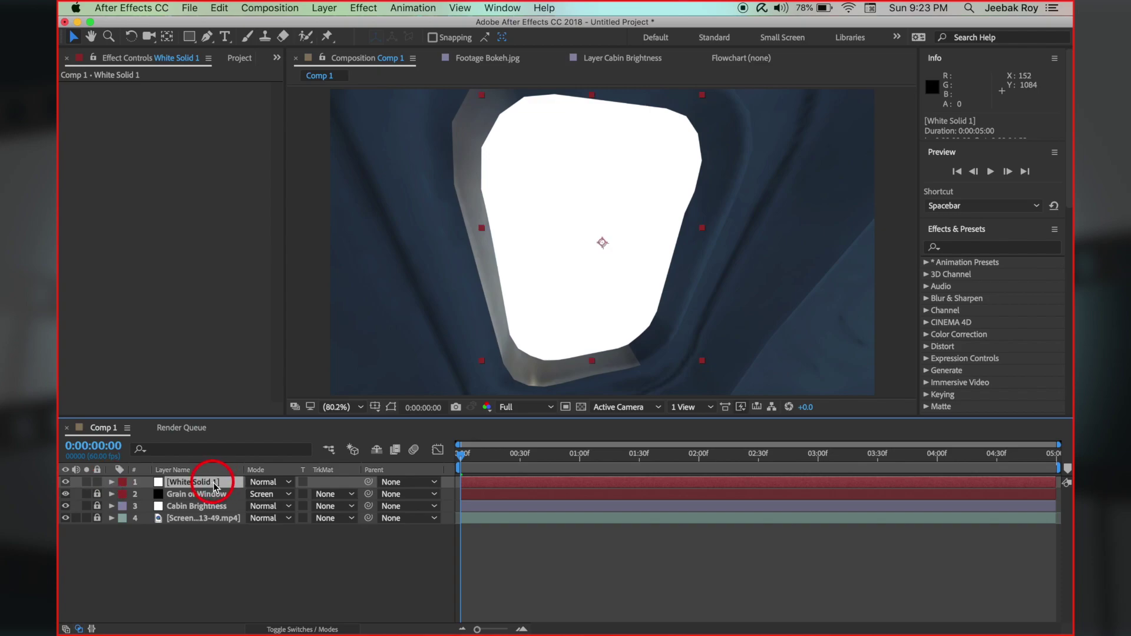
Place the white solid below Grain of Window as the Clouds Feel layer and set its opacity to 0%
{"action": "left_click_drag", "start_coordinate": [207, 484], "coordinate": [211, 502]}
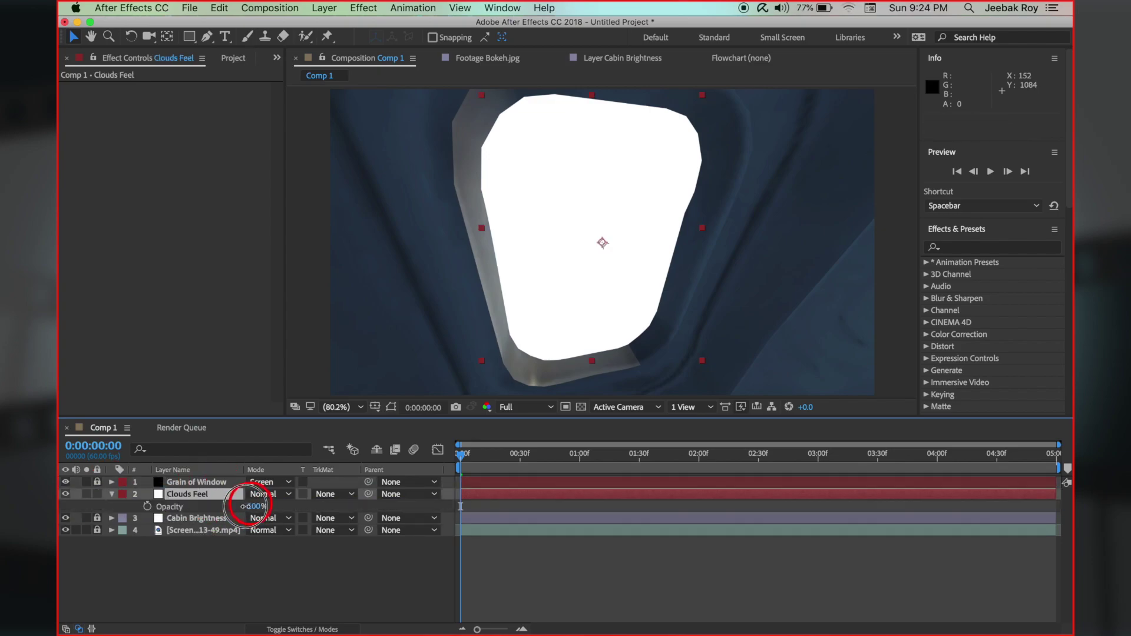
{"action": "left_click_drag", "start_coordinate": [253, 504], "coordinate": [233, 507]}
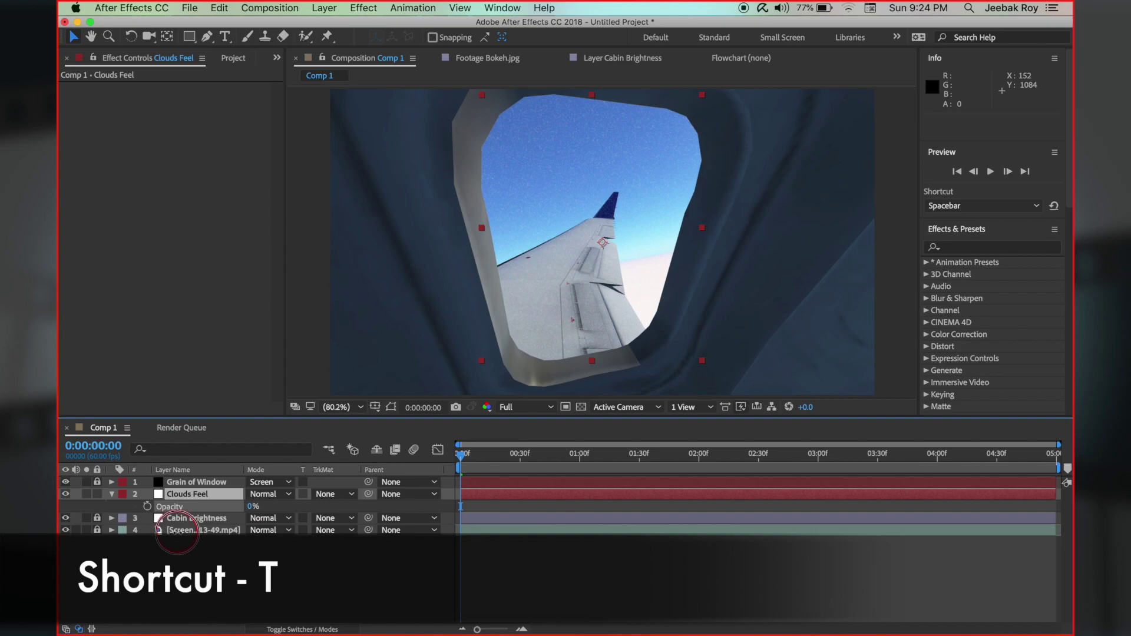
Animate the Clouds Feel opacity with keyframes from 27% at the first frame to 41% at 0:00:01:24
{"action": "left_click", "coordinate": [149, 507]}
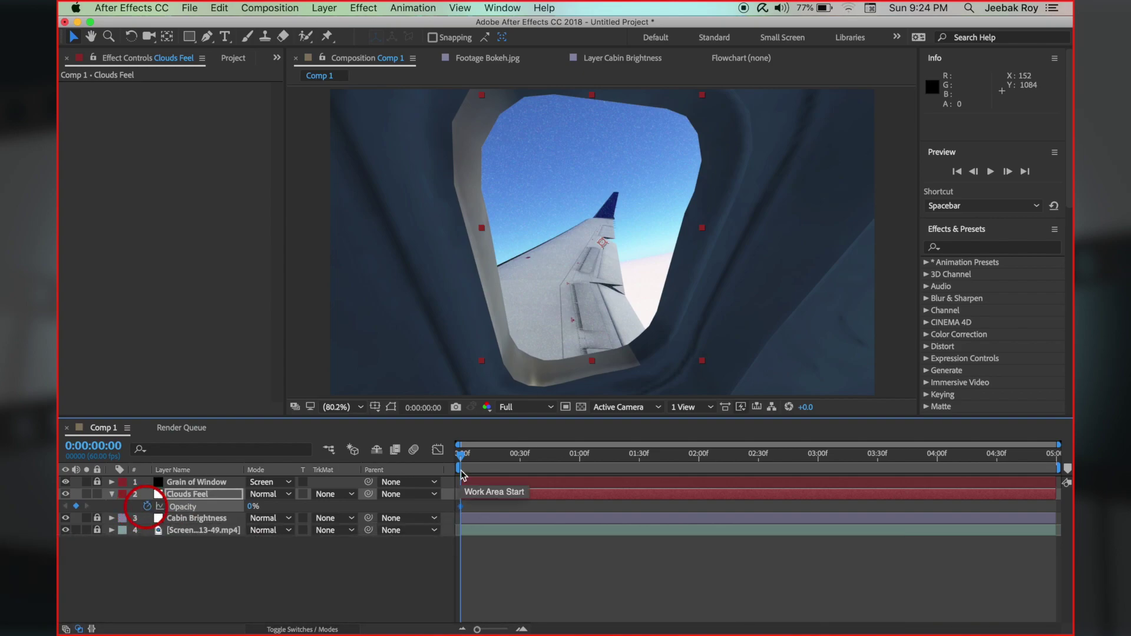
{"action": "left_click_drag", "start_coordinate": [253, 507], "coordinate": [263, 509]}
{"action": "left_click", "coordinate": [546, 455]}
{"action": "left_click_drag", "start_coordinate": [590, 456], "coordinate": [627, 458]}
{"action": "mouse_move", "coordinate": [253, 508]}
{"action": "left_mouse_down"}
{"action": "mouse_move", "coordinate": [233, 511]}
{"action": "mouse_move", "coordinate": [266, 509]}
{"action": "left_mouse_up"}
Add Clouds Feel opacity keyframes at intervals from about two seconds to the composition's end, alternately lowering and raising the opacity
{"action": "left_click", "coordinate": [696, 457]}
{"action": "left_click_drag", "start_coordinate": [666, 455], "coordinate": [627, 462]}
{"action": "left_click", "coordinate": [696, 460]}
{"action": "mouse_move", "coordinate": [253, 508]}
{"action": "left_mouse_down"}
{"action": "mouse_move", "coordinate": [265, 509]}
{"action": "mouse_move", "coordinate": [243, 510]}
{"action": "left_mouse_up"}
{"action": "left_click", "coordinate": [762, 457]}
{"action": "left_click", "coordinate": [814, 457]}
{"action": "left_click", "coordinate": [865, 457]}
{"action": "mouse_move", "coordinate": [252, 508]}
{"action": "left_mouse_down"}
{"action": "mouse_move", "coordinate": [266, 509]}
{"action": "mouse_move", "coordinate": [244, 511]}
{"action": "left_mouse_up"}
{"action": "left_click", "coordinate": [929, 457]}
{"action": "left_click", "coordinate": [981, 457]}
{"action": "left_click", "coordinate": [1022, 457]}
{"action": "left_click", "coordinate": [1054, 457]}
{"action": "left_click_drag", "start_coordinate": [253, 508], "coordinate": [265, 509]}
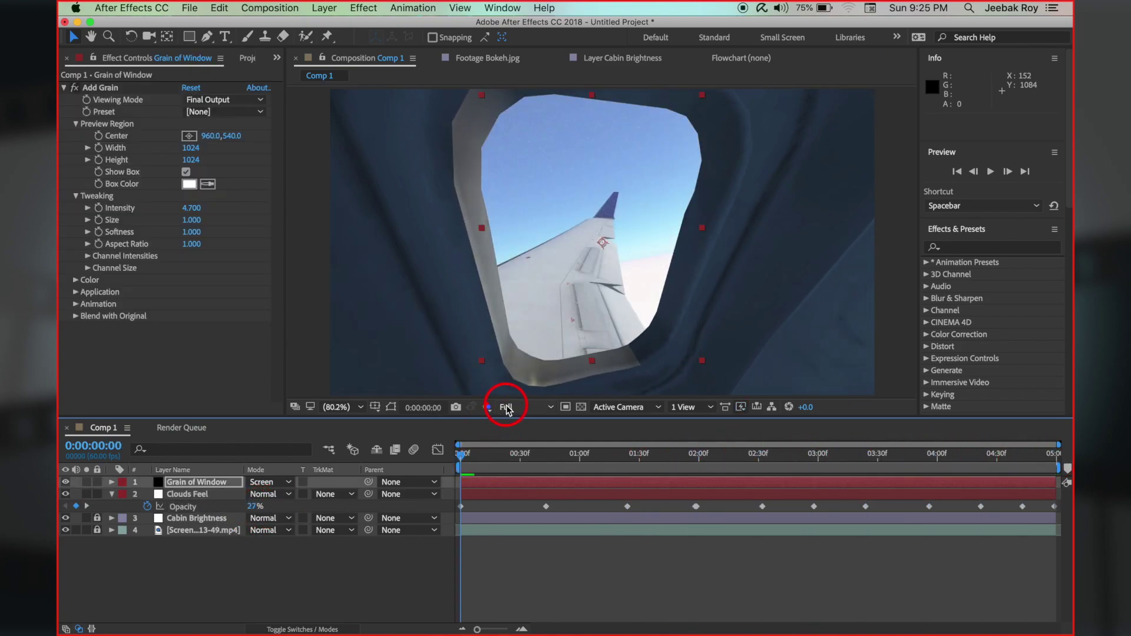
Reduce the composition preview resolution to Quarter
{"action": "left_click", "coordinate": [506, 408]}
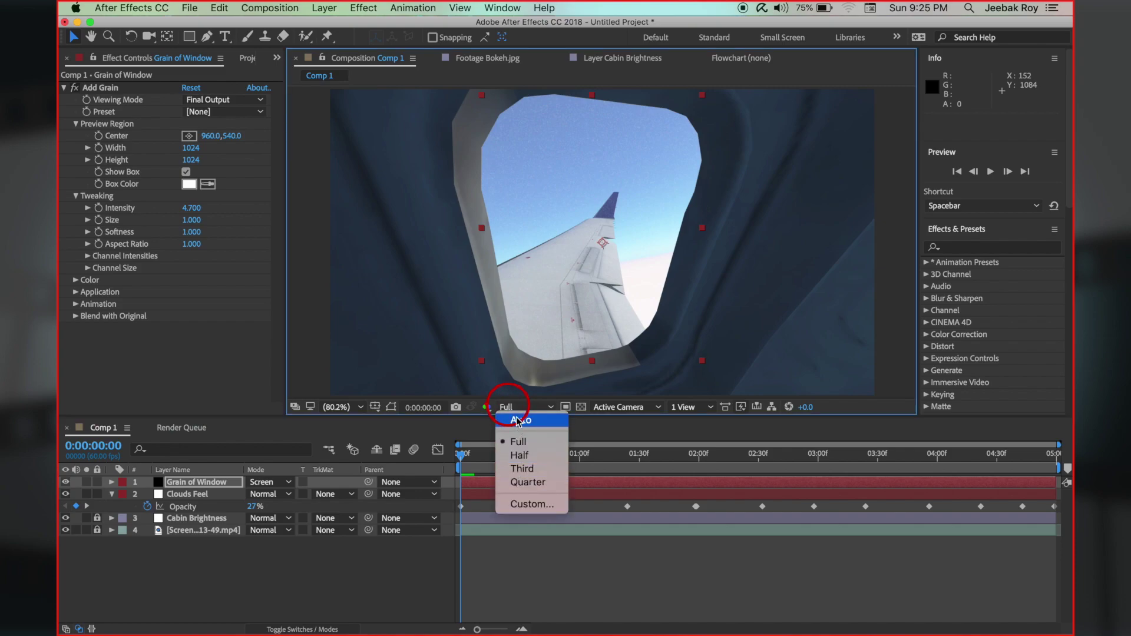
{"action": "left_click", "coordinate": [516, 411]}
{"action": "left_click", "coordinate": [524, 483]}
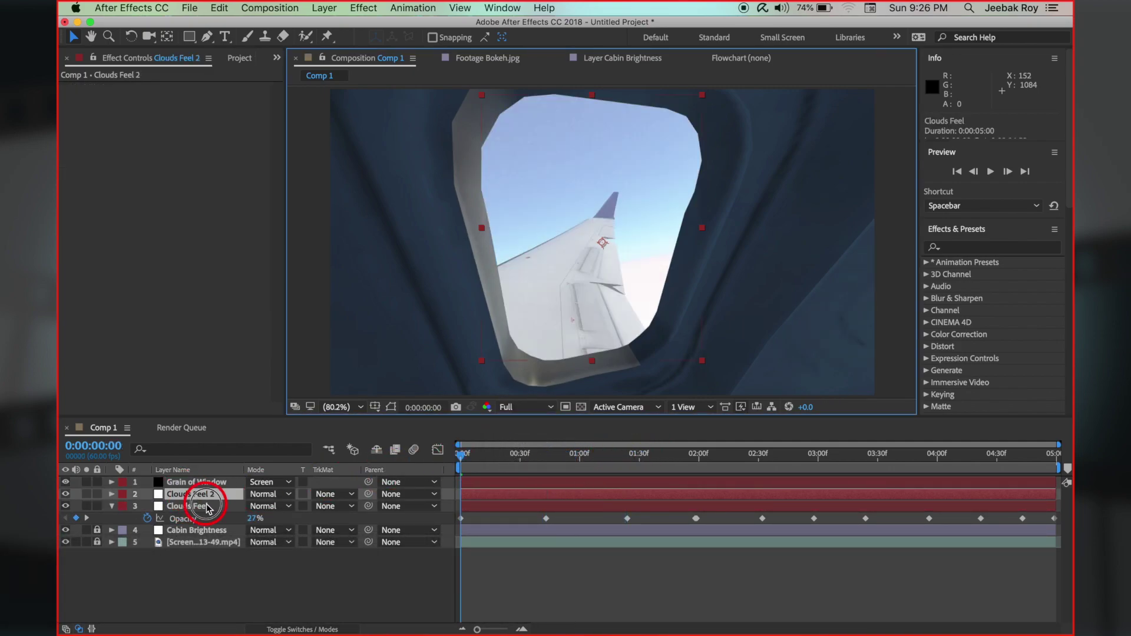
Pre-compose Clouds Feel and Clouds Feel 2 into a new composition named CLOUDS FEEL, moving all attributes into it
{"action": "left_click", "coordinate": [206, 507], "text": "shift"}
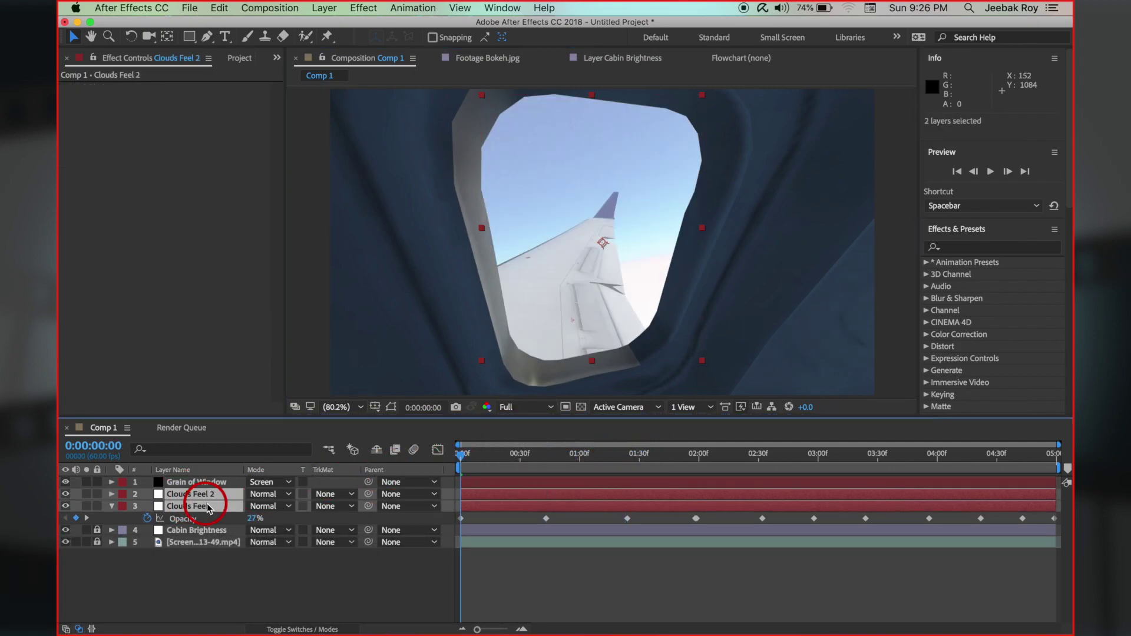
{"action": "right_click", "coordinate": [206, 506]}
{"action": "left_click", "coordinate": [235, 506]}
{"action": "type", "text": "CLOUDS FEEL"}
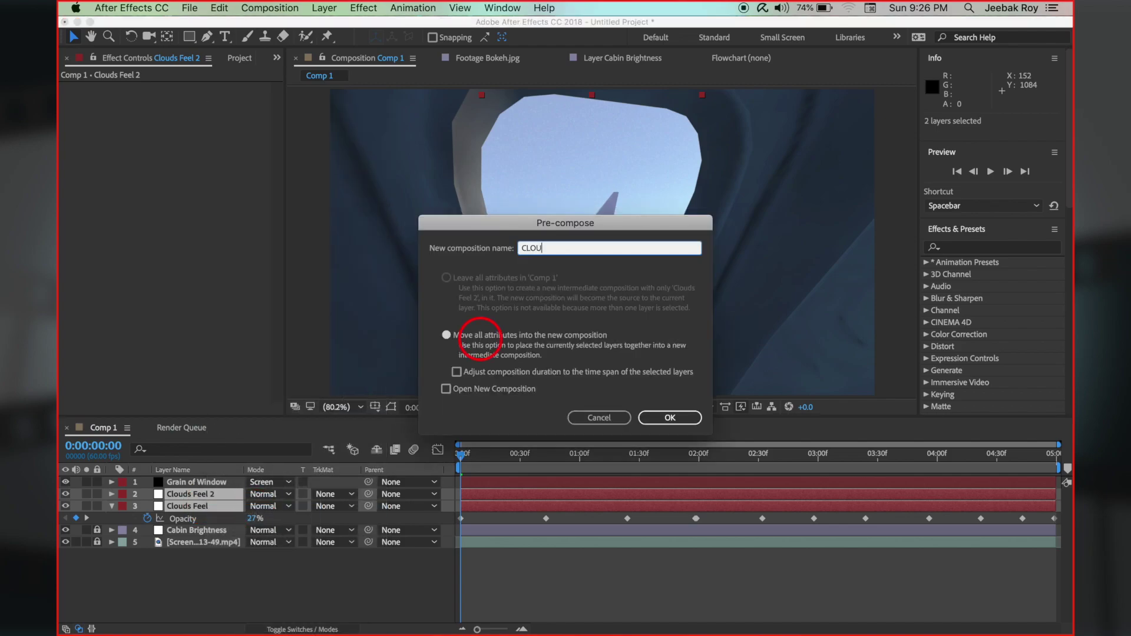
{"action": "left_click", "coordinate": [670, 418]}
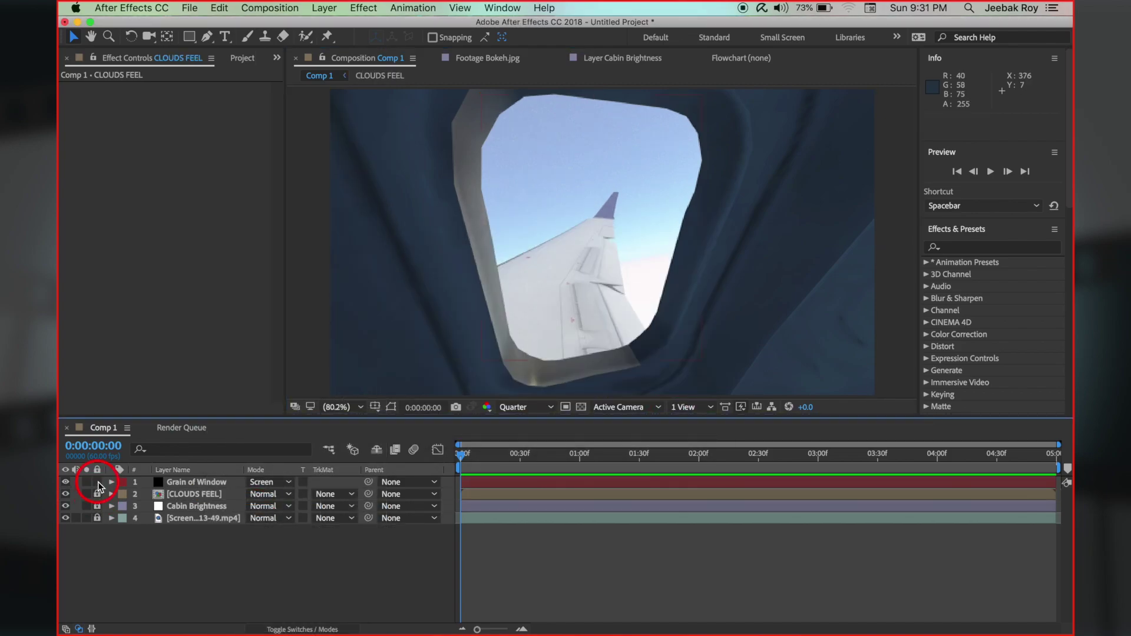
Create a white 1920 × 1080 px solid layer named SNOW EFFECT
{"action": "right_click", "coordinate": [244, 533]}
{"action": "mouse_move", "coordinate": [271, 481]}
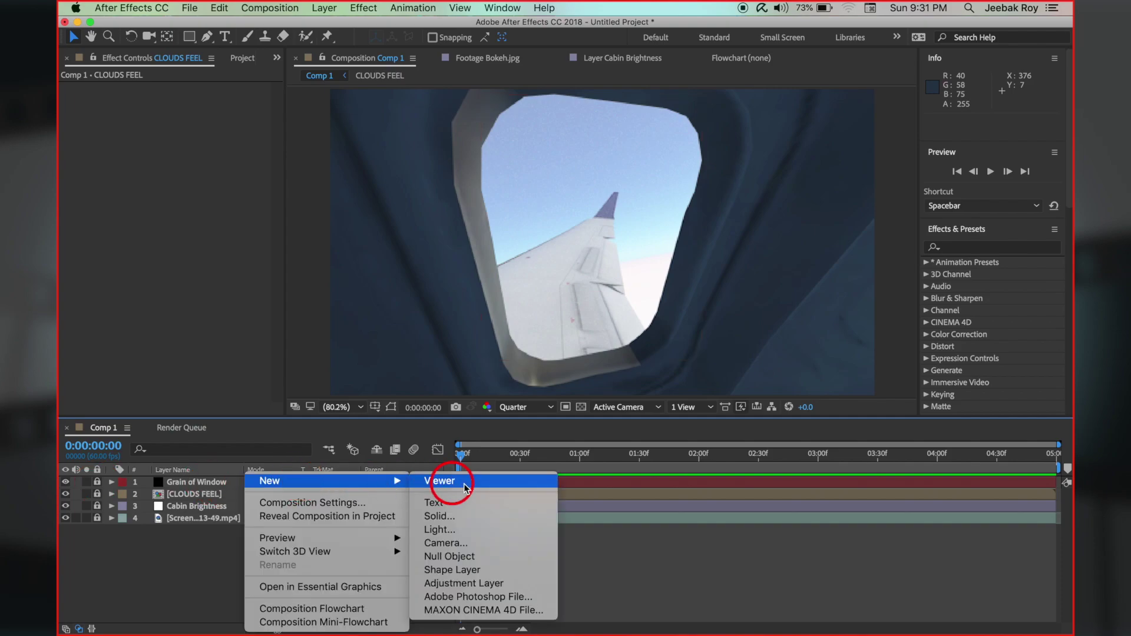
{"action": "left_click", "coordinate": [439, 515]}
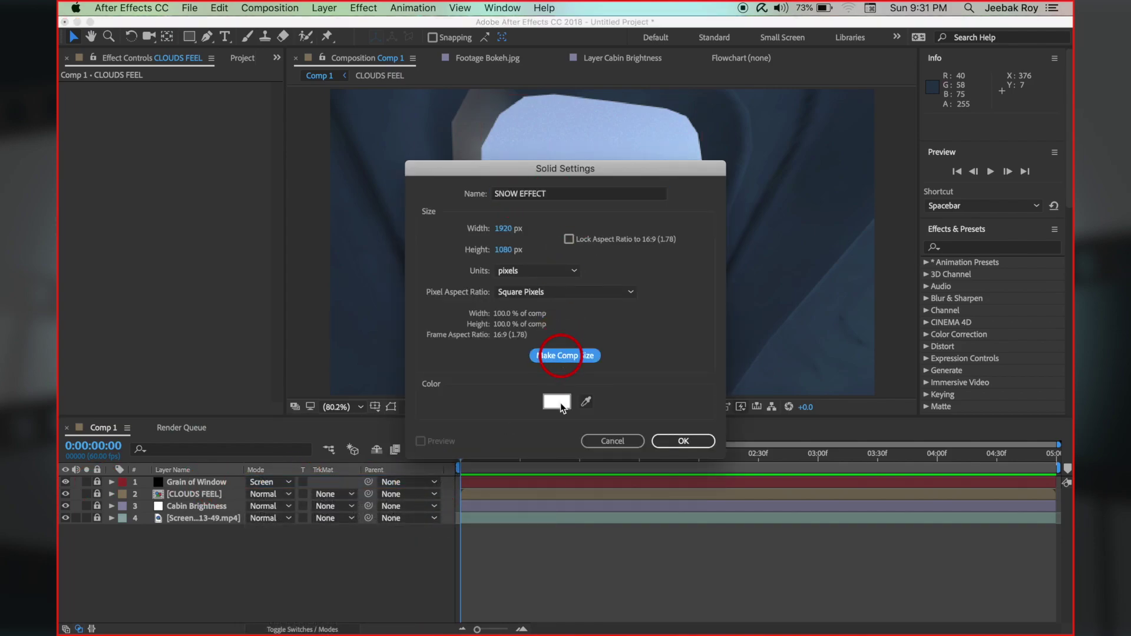
{"action": "left_click", "coordinate": [683, 441]}
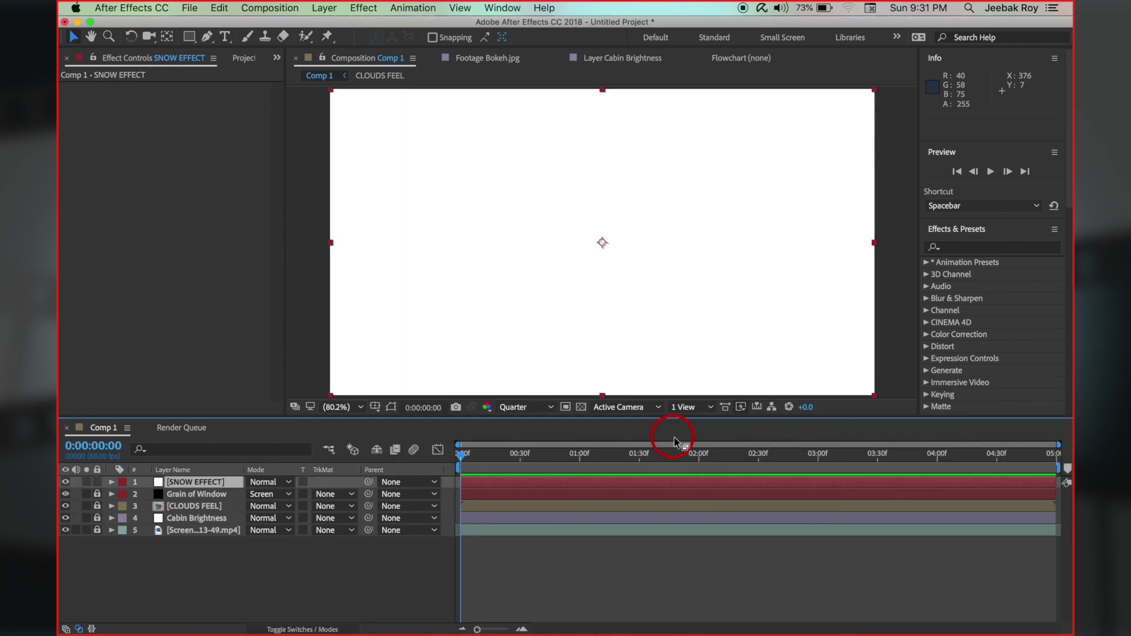
Apply the CC Snowfall simulation effect to the SNOW EFFECT layer
{"action": "right_click", "coordinate": [170, 246]}
{"action": "mouse_move", "coordinate": [215, 528]}
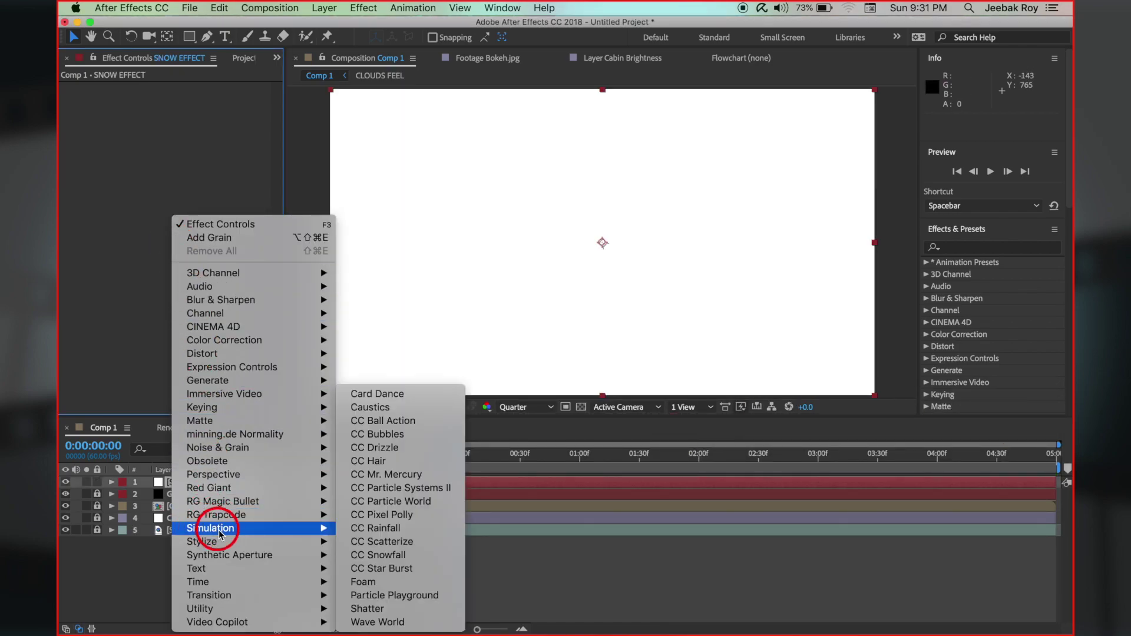
{"action": "left_click", "coordinate": [391, 556]}
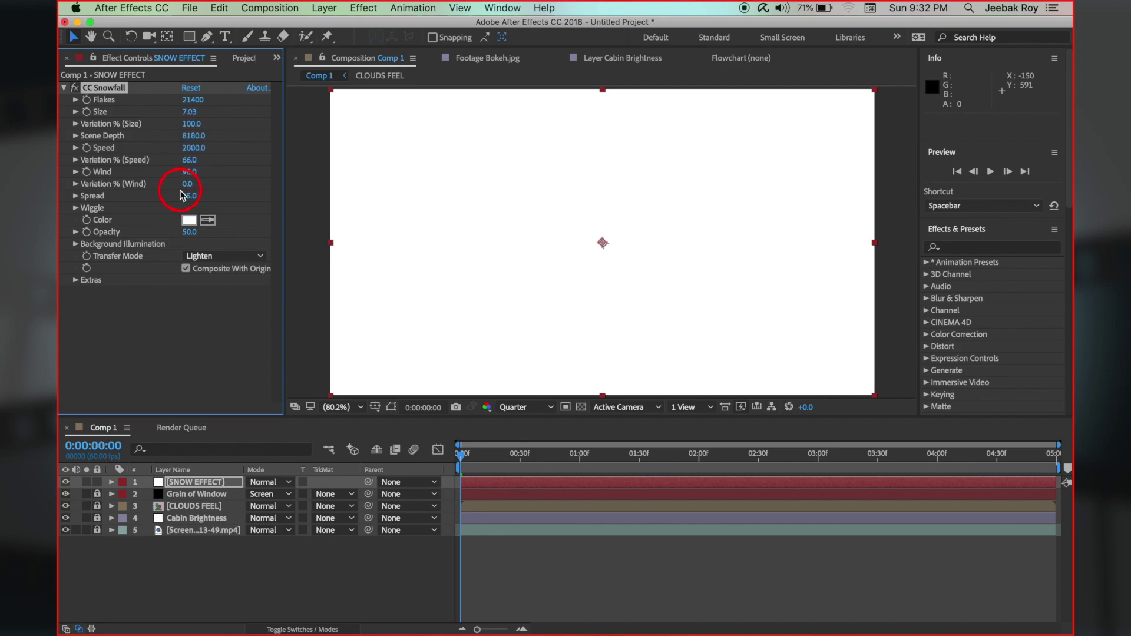
Set the snowfall's transfer mode to Composite and random seed to 2180, and turn off compositing with the original
{"action": "left_click", "coordinate": [195, 258]}
{"action": "left_click", "coordinate": [200, 281]}
{"action": "left_click", "coordinate": [75, 281]}
{"action": "left_click", "coordinate": [188, 328]}
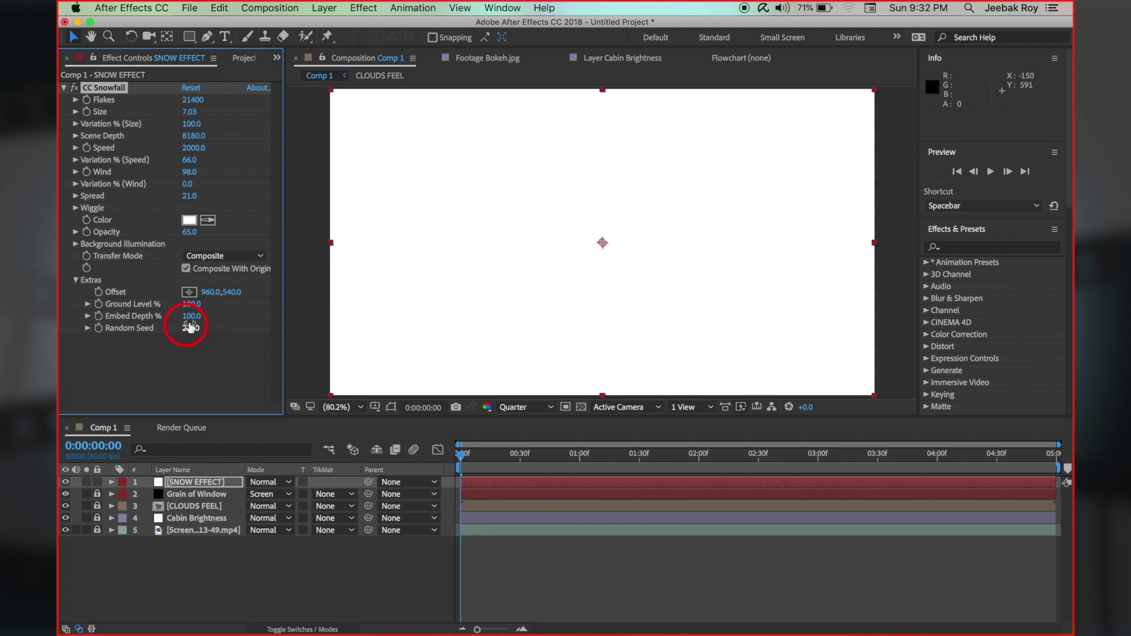
{"action": "left_click", "coordinate": [187, 268]}
Rotate the SNOW EFFECT layer to 75°, fine-tune the angle so the flakes streak across the window, and preview the animation
{"action": "key", "text": "r"}
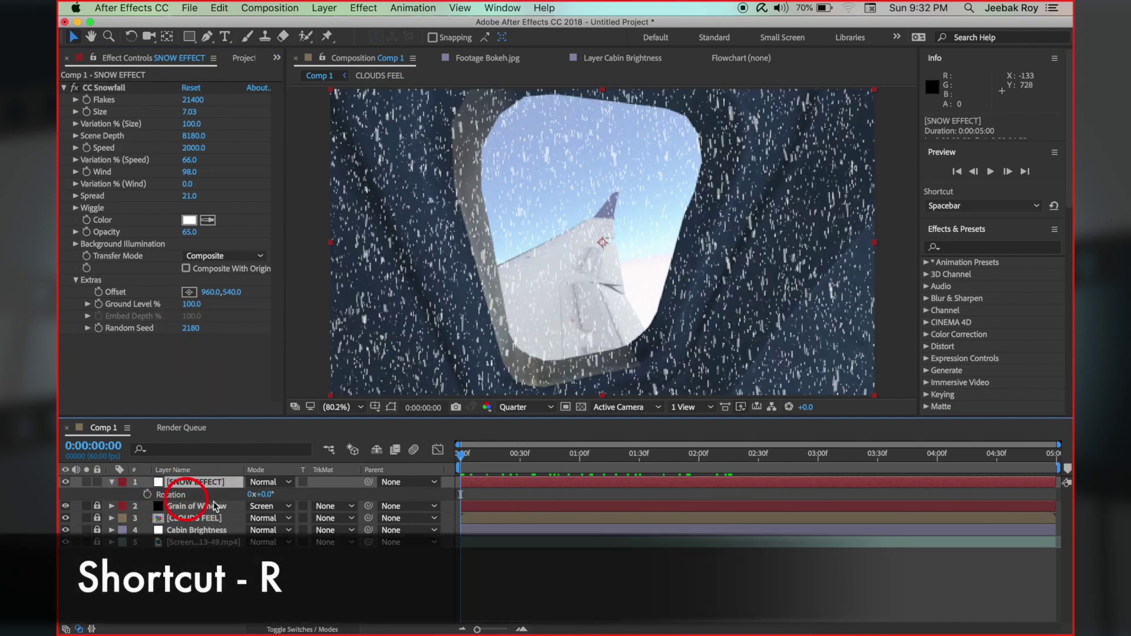
{"action": "type", "text": "55"}
{"action": "key", "text": "Return"}
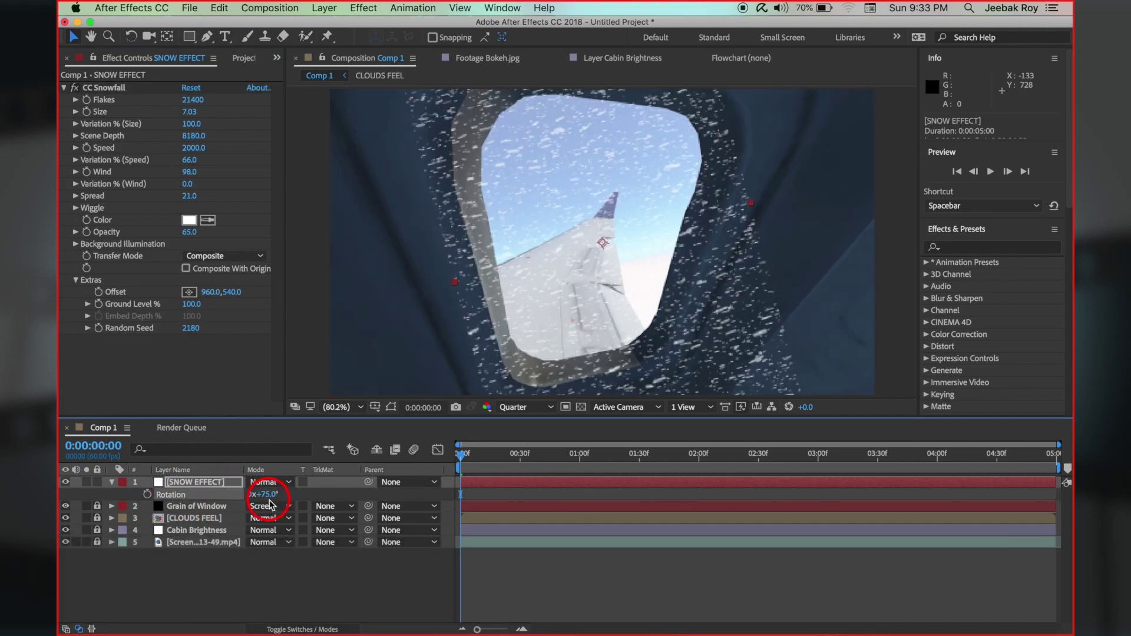
{"action": "left_click_drag", "start_coordinate": [240, 504], "coordinate": [228, 511]}
{"action": "key", "text": "space"}
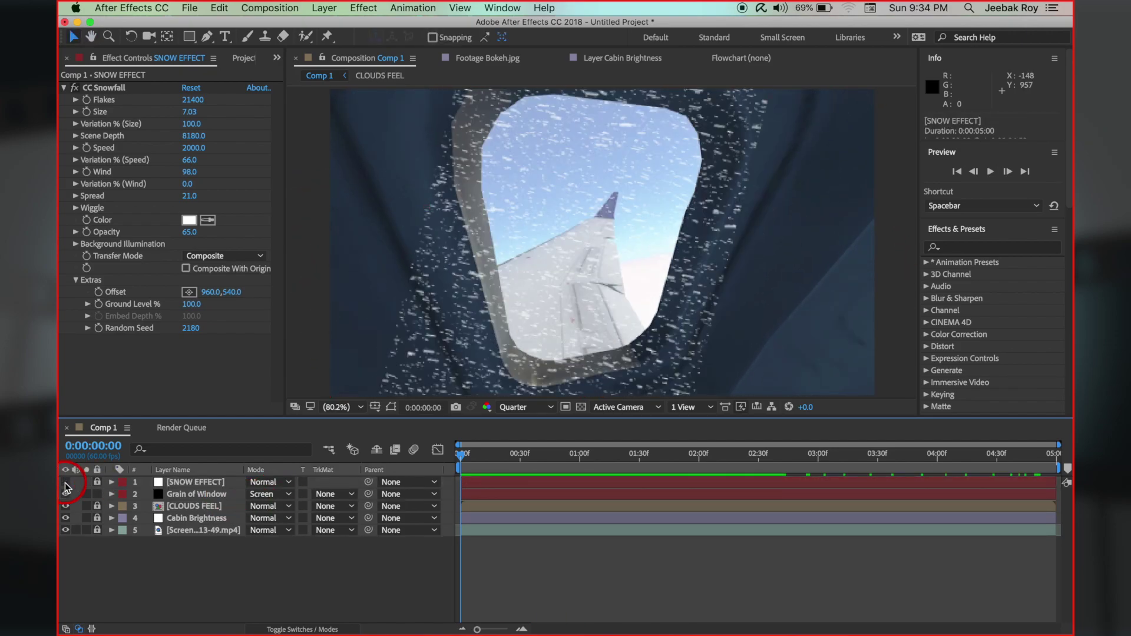
Hide the SNOW EFFECT layer and add Bokeh.jpg as the uppermost layer of Comp 1, scaled to 42%
{"action": "left_click", "coordinate": [66, 482]}
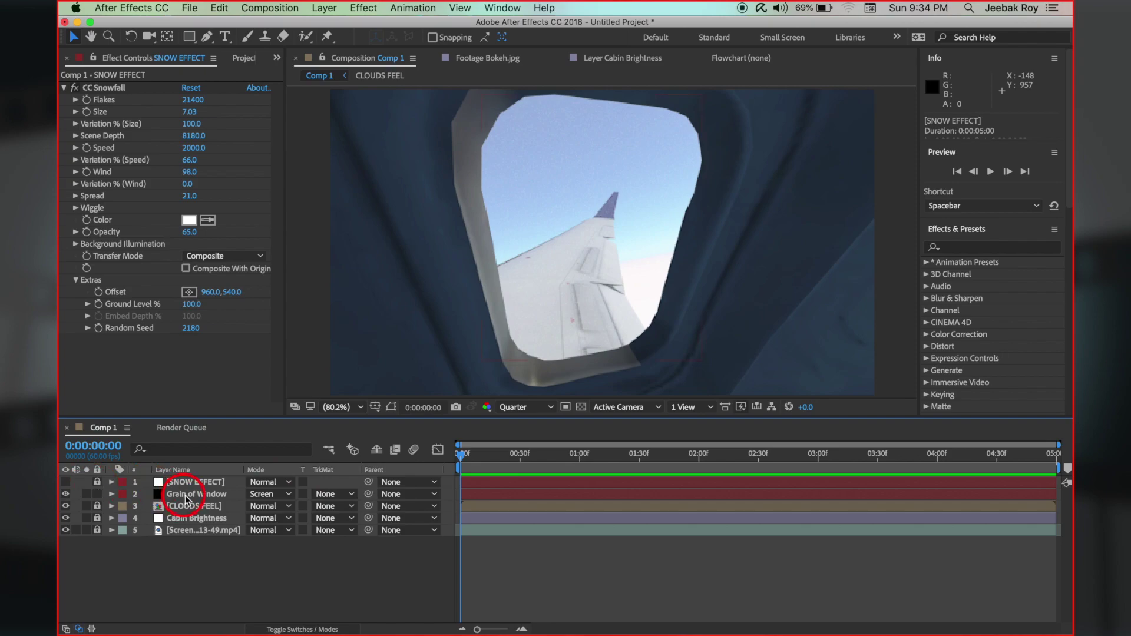
{"action": "left_click", "coordinate": [223, 58]}
{"action": "left_click_drag", "start_coordinate": [83, 185], "coordinate": [188, 483]}
{"action": "key", "text": "s"}
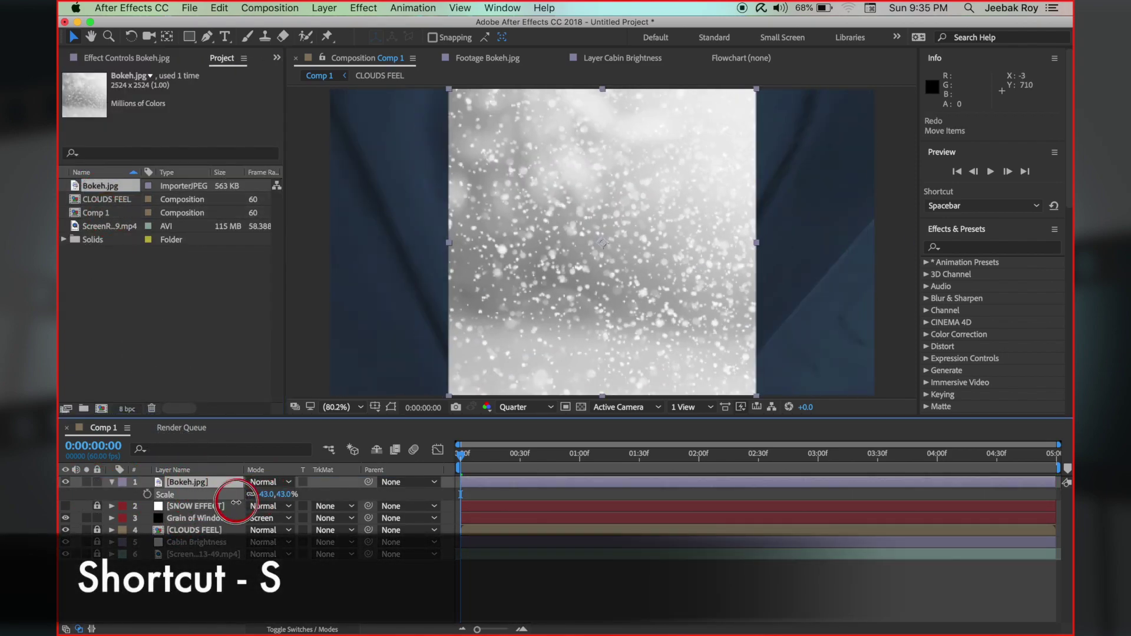
Pre-compose the Bokeh.jpg layer as Bokeh.jpg Comp 1
{"action": "right_click", "coordinate": [189, 486]}
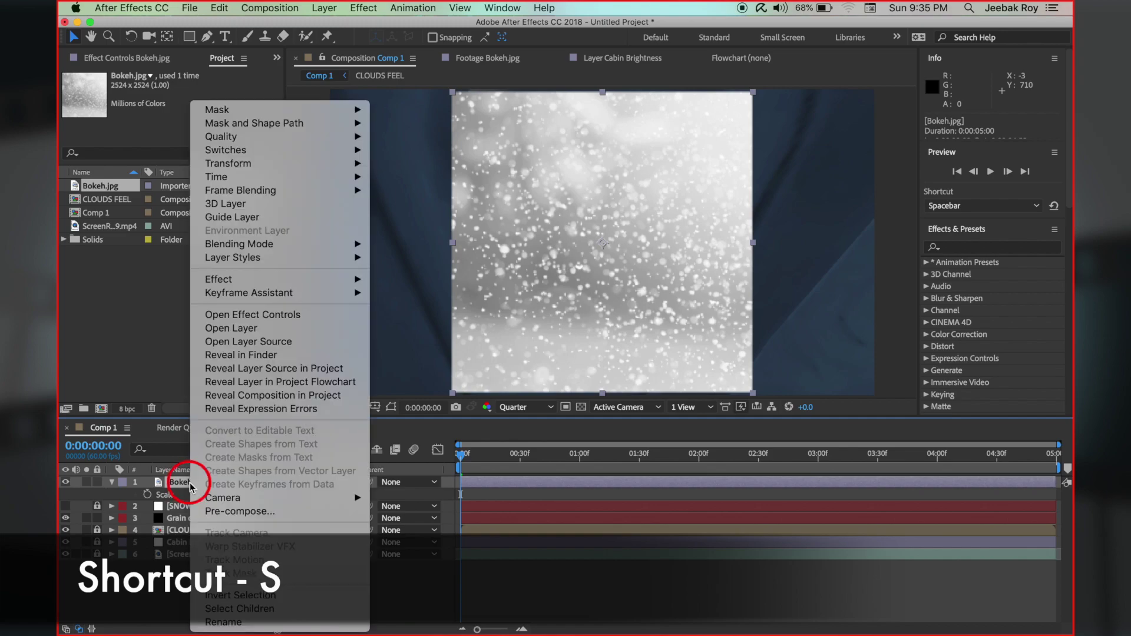
{"action": "left_click", "coordinate": [238, 512]}
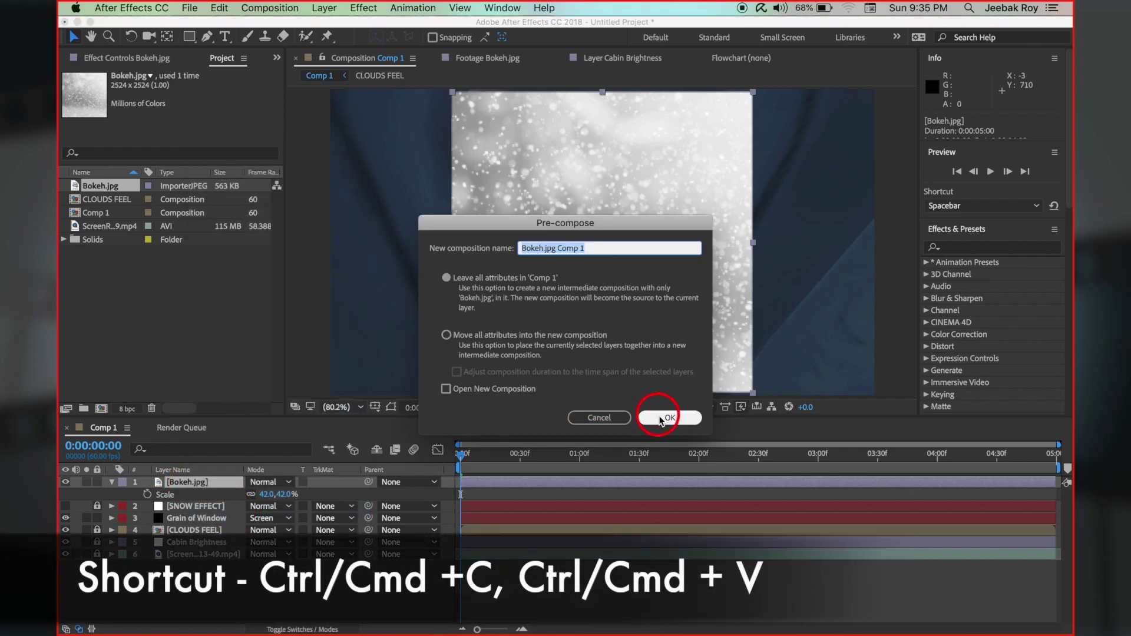
{"action": "left_click", "coordinate": [656, 405]}
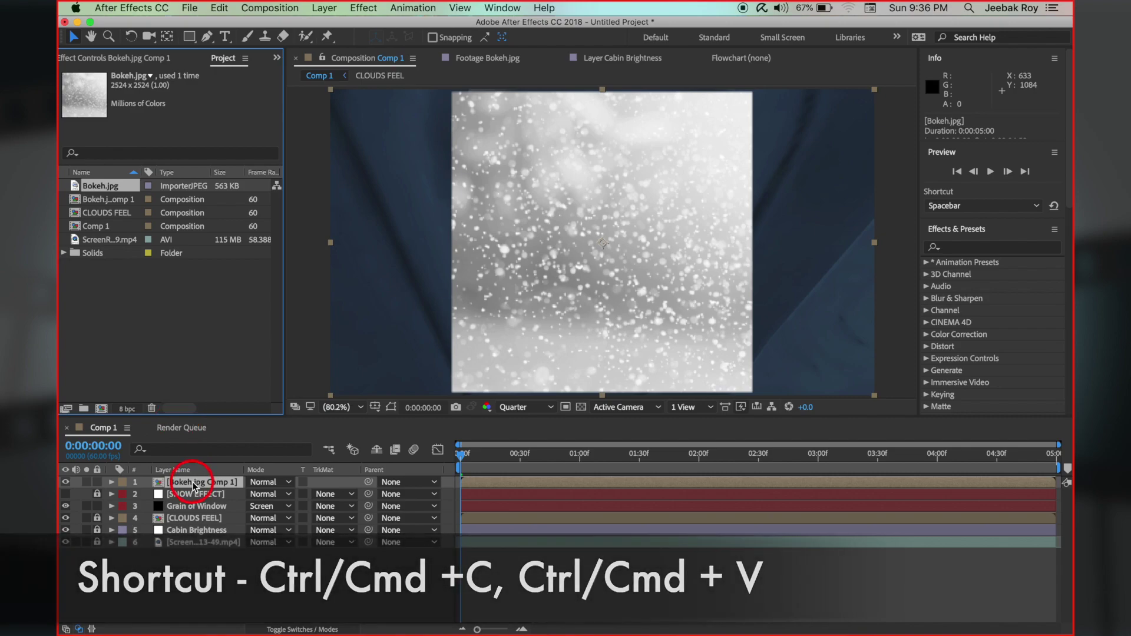
Copy Mask 1 from Grain of Window onto the Bokeh.jpg Comp 1 layer to confine the bokeh to the window
{"action": "left_click", "coordinate": [154, 506]}
{"action": "key", "text": "m"}
{"action": "left_click", "coordinate": [151, 516]}
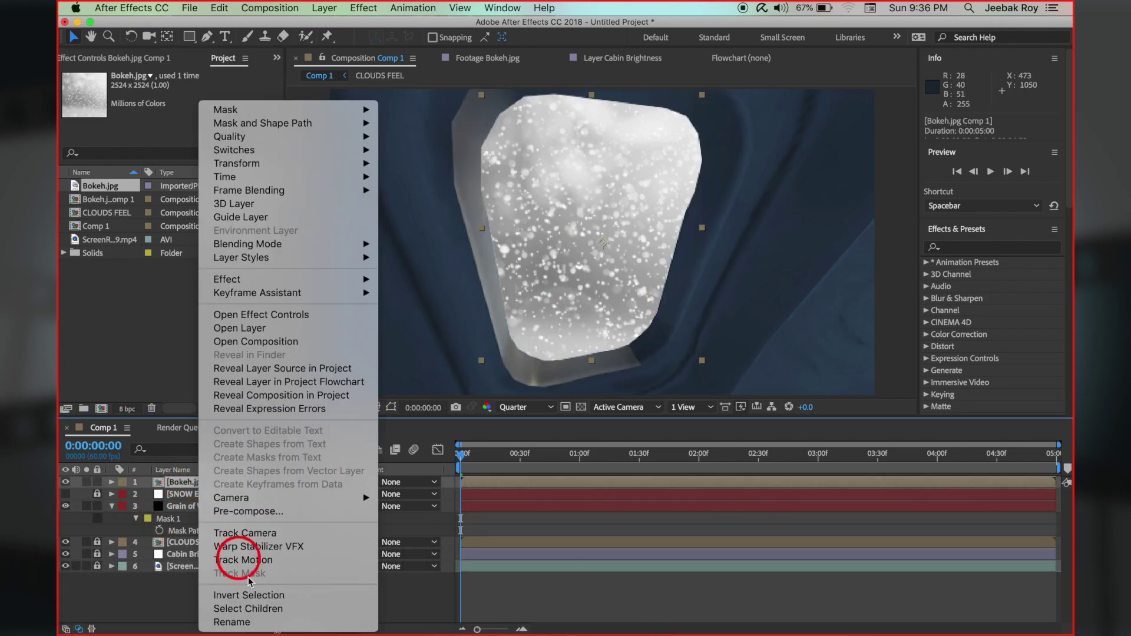
Set the BOKEH effect layer's blending mode to Multiply and lower its opacity to 27%
{"action": "left_click", "coordinate": [268, 482]}
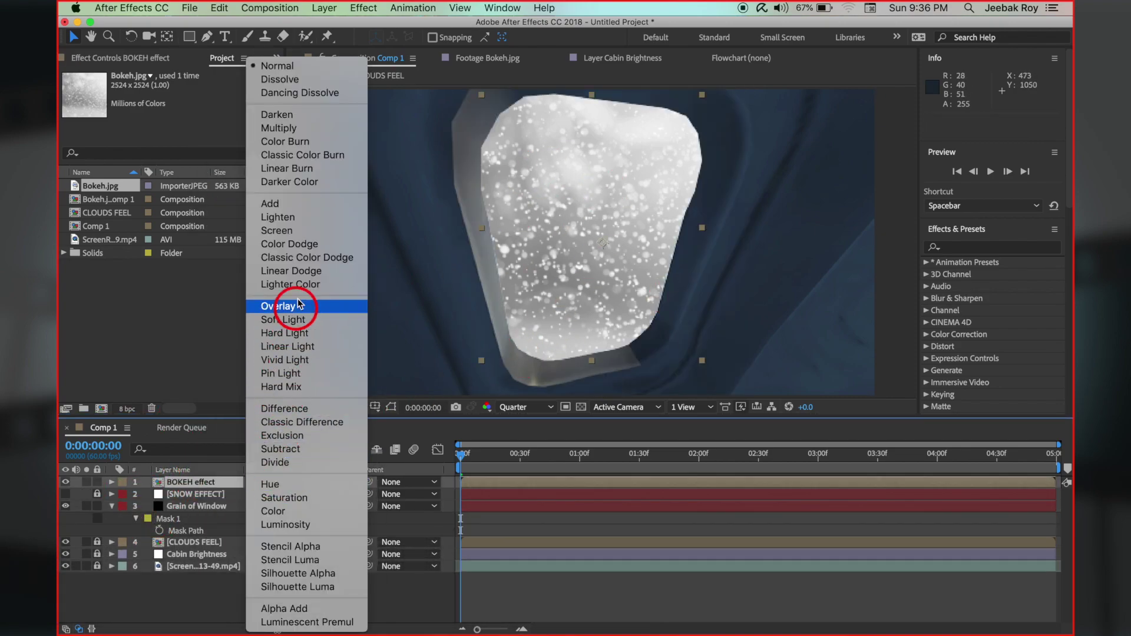
{"action": "left_click", "coordinate": [292, 128]}
{"action": "key", "text": "t"}
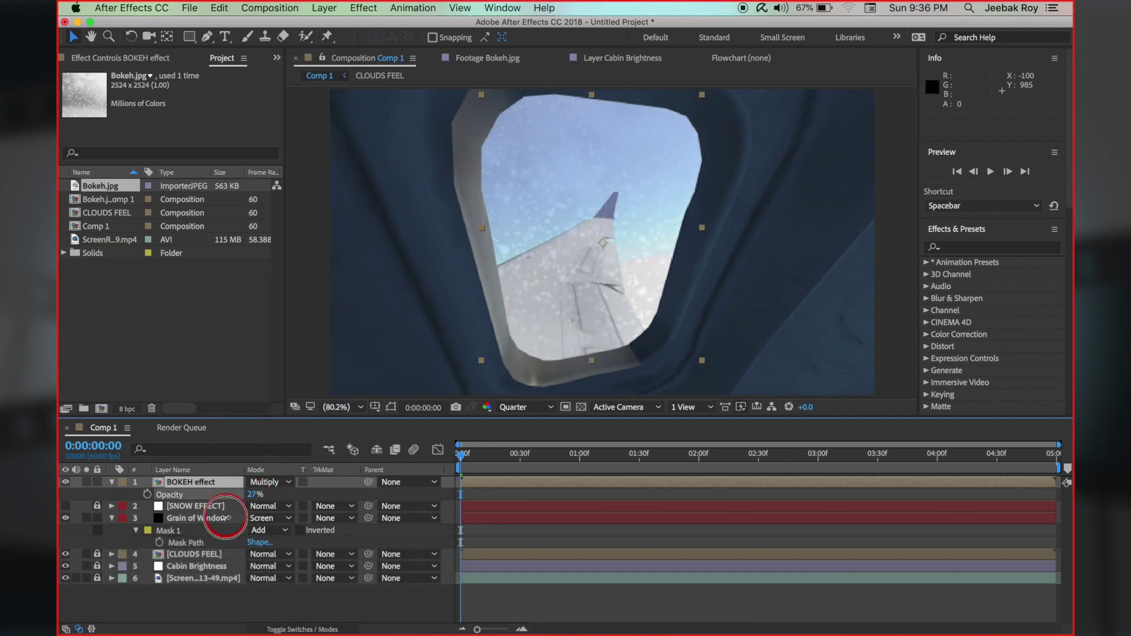
Create a white 1920 × 1080 px solid layer named Clouds
{"action": "right_click", "coordinate": [195, 596]}
{"action": "mouse_move", "coordinate": [253, 481]}
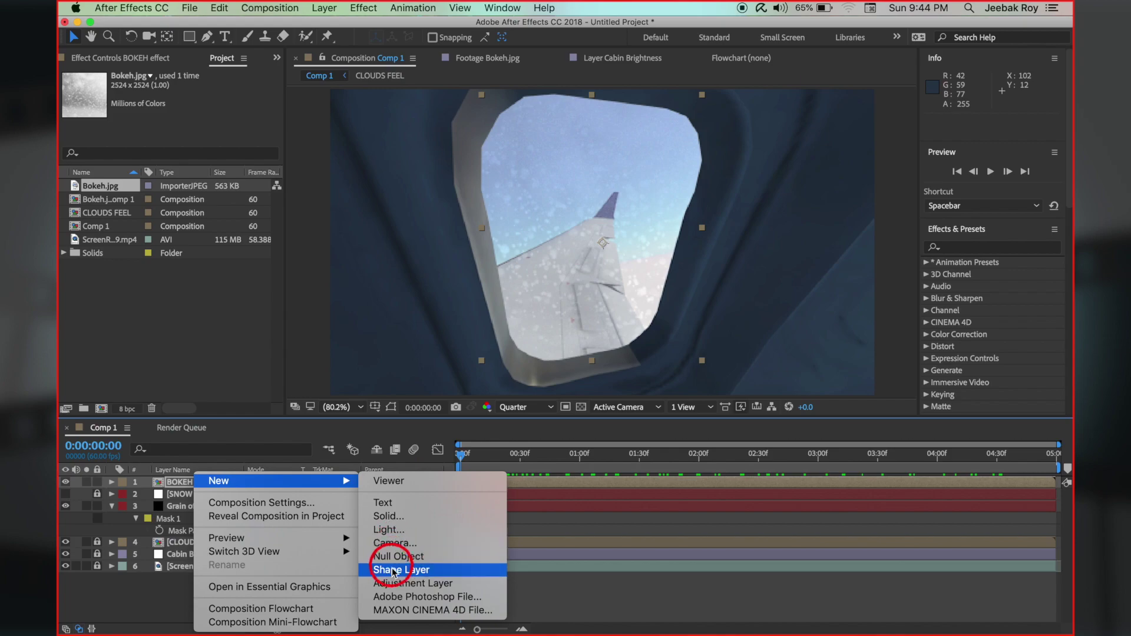
{"action": "left_click", "coordinate": [390, 516]}
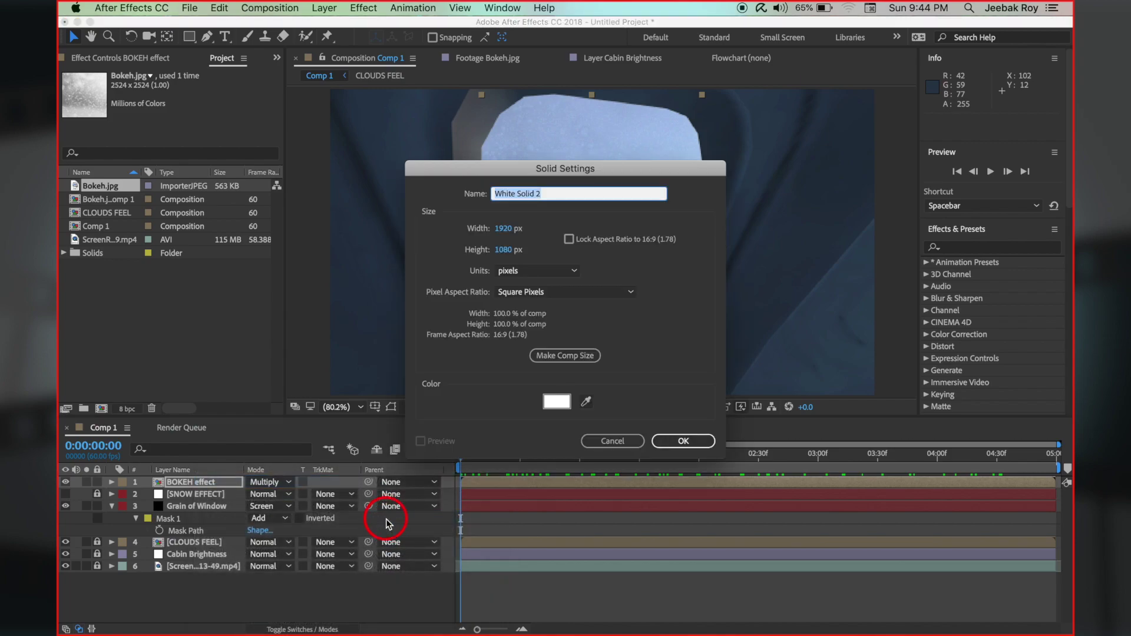
{"action": "left_click", "coordinate": [677, 440]}
Apply the Fractal Noise effect to the Clouds layer
{"action": "right_click", "coordinate": [139, 182]}
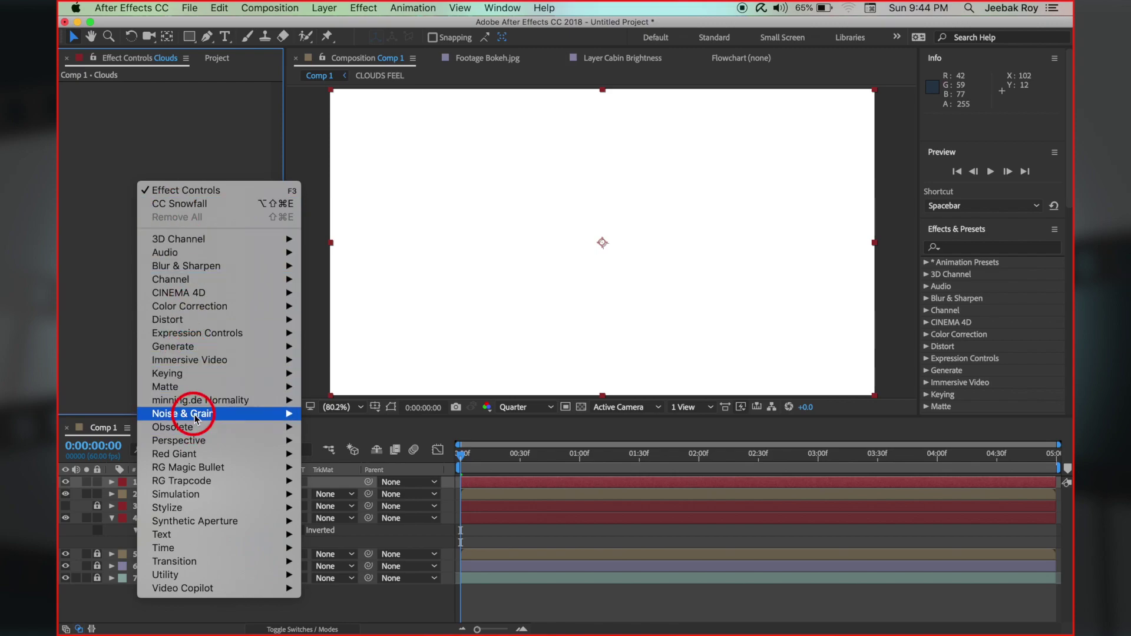
{"action": "mouse_move", "coordinate": [196, 418]}
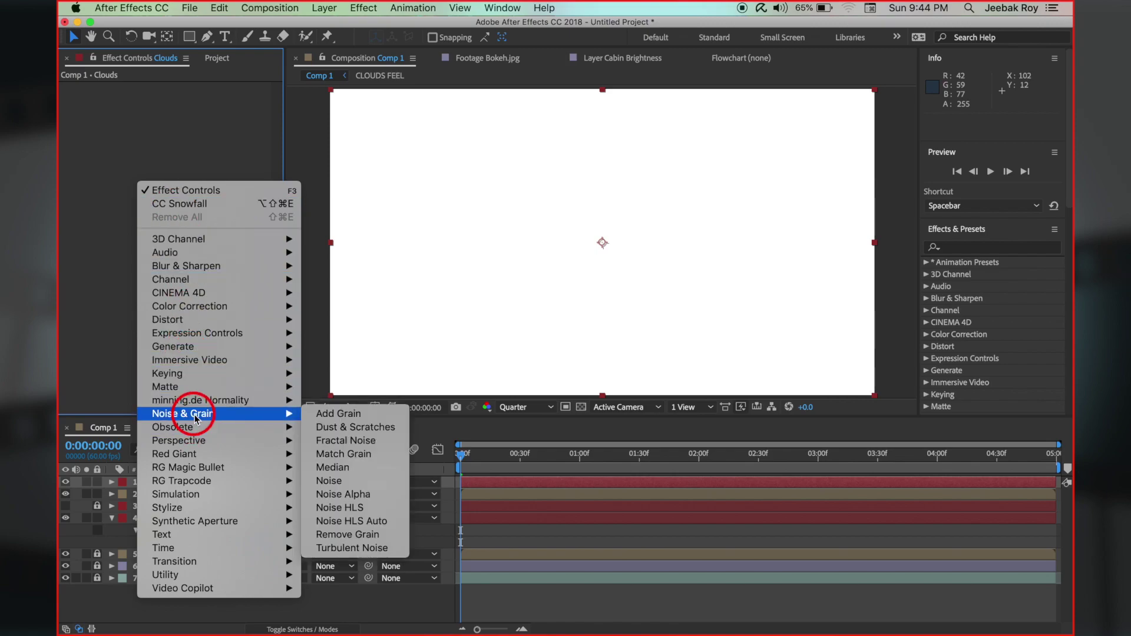
{"action": "left_click", "coordinate": [341, 440]}
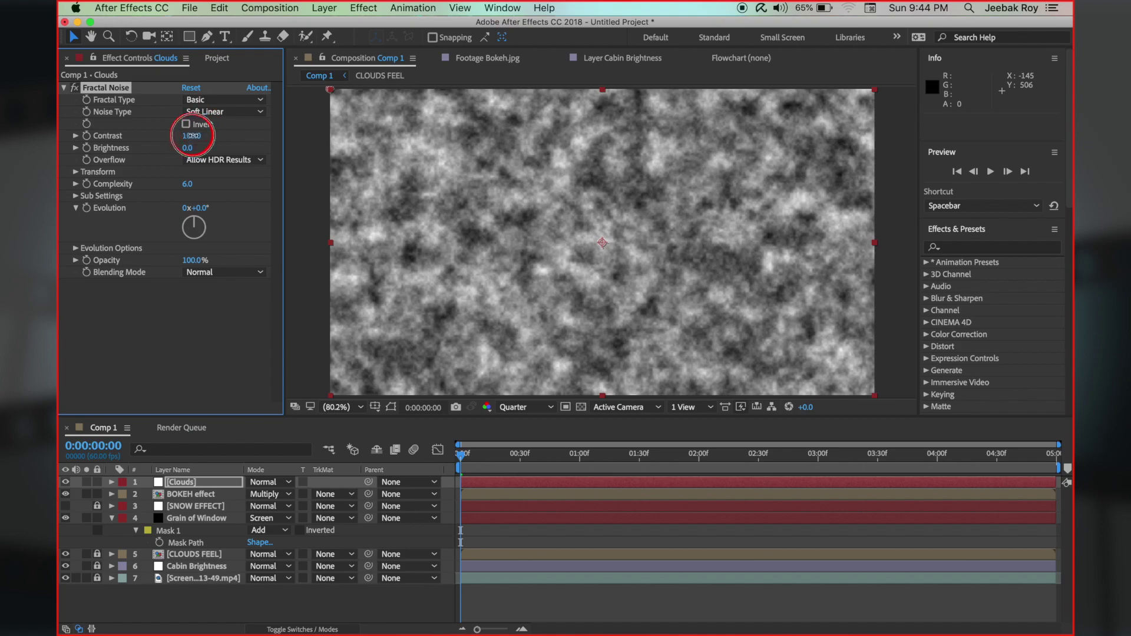
Set the Clouds layer's Fractal Noise contrast to 64 and its blending mode to Screen
{"action": "left_click_drag", "start_coordinate": [191, 135], "coordinate": [180, 135]}
{"action": "left_click", "coordinate": [75, 248]}
{"action": "left_click", "coordinate": [265, 482]}
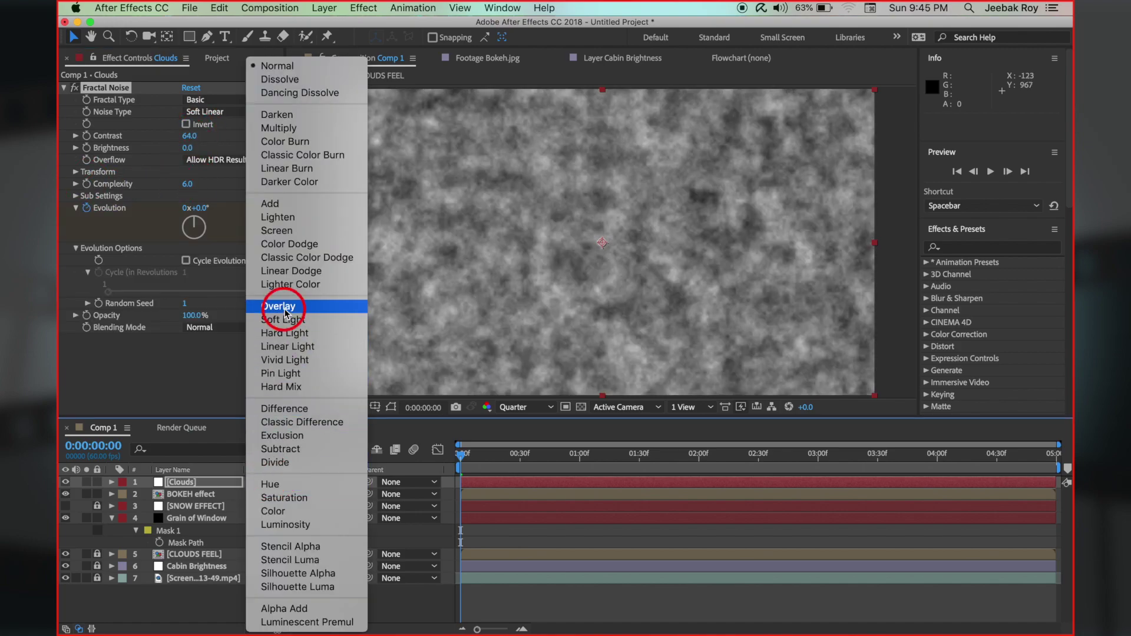
{"action": "left_click", "coordinate": [277, 230]}
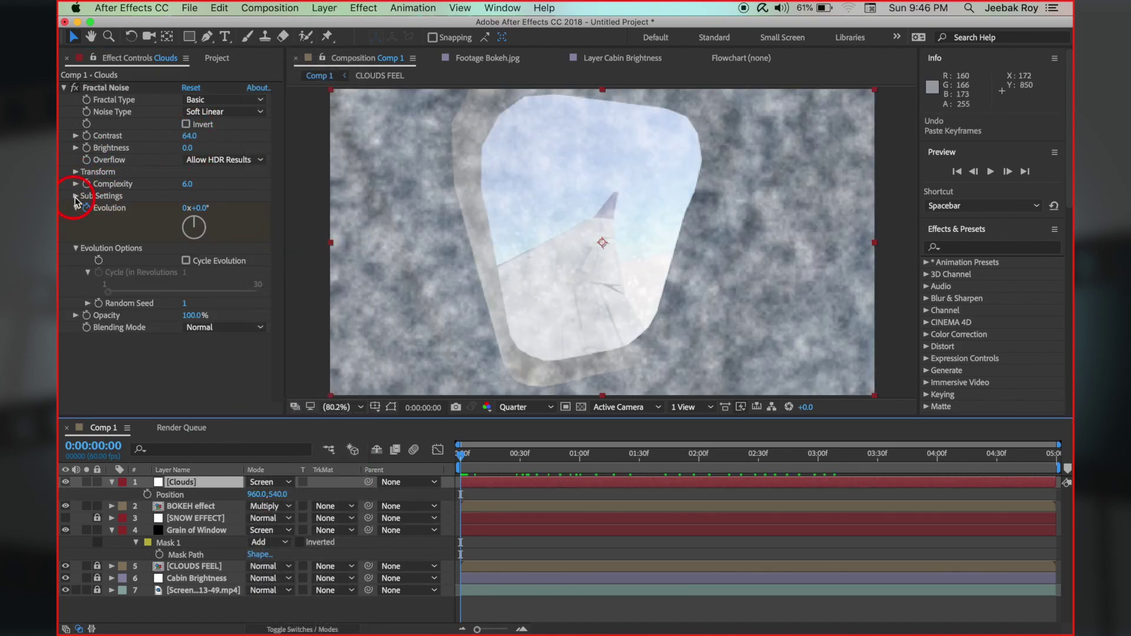
Keyframe the Clouds layer's Fractal Noise Sub Offset so it drifts between the first and last frames of the composition
{"action": "left_click", "coordinate": [75, 196]}
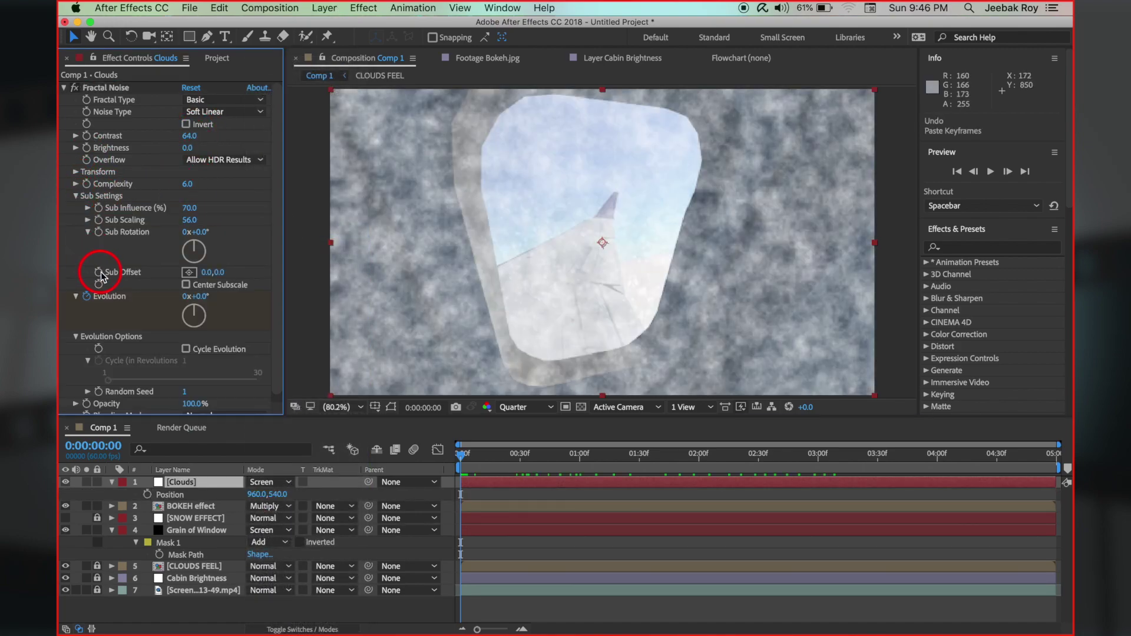
{"action": "left_click", "coordinate": [98, 273]}
{"action": "left_click", "coordinate": [1055, 454]}
{"action": "left_click_drag", "start_coordinate": [207, 272], "coordinate": [60, 262]}
{"action": "left_click_drag", "start_coordinate": [479, 460], "coordinate": [420, 467]}
{"action": "key", "text": "End"}
{"action": "left_click_drag", "start_coordinate": [233, 272], "coordinate": [328, 277]}
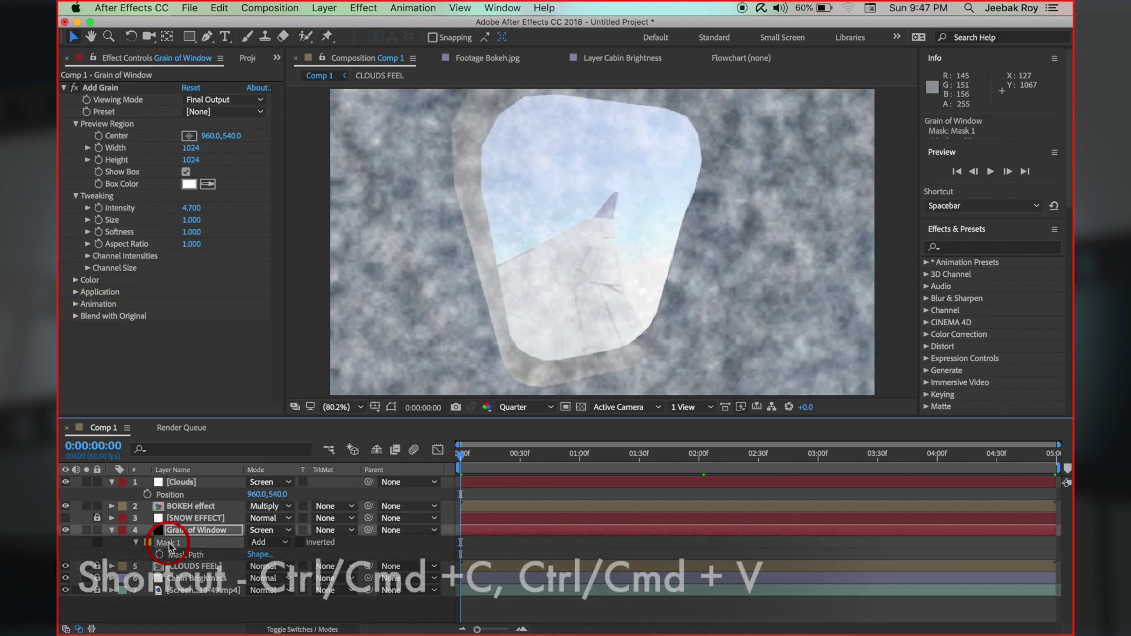
Copy Mask 1 from Grain of Window onto the Clouds layer to confine the clouds to the window
{"action": "left_click", "coordinate": [169, 543]}
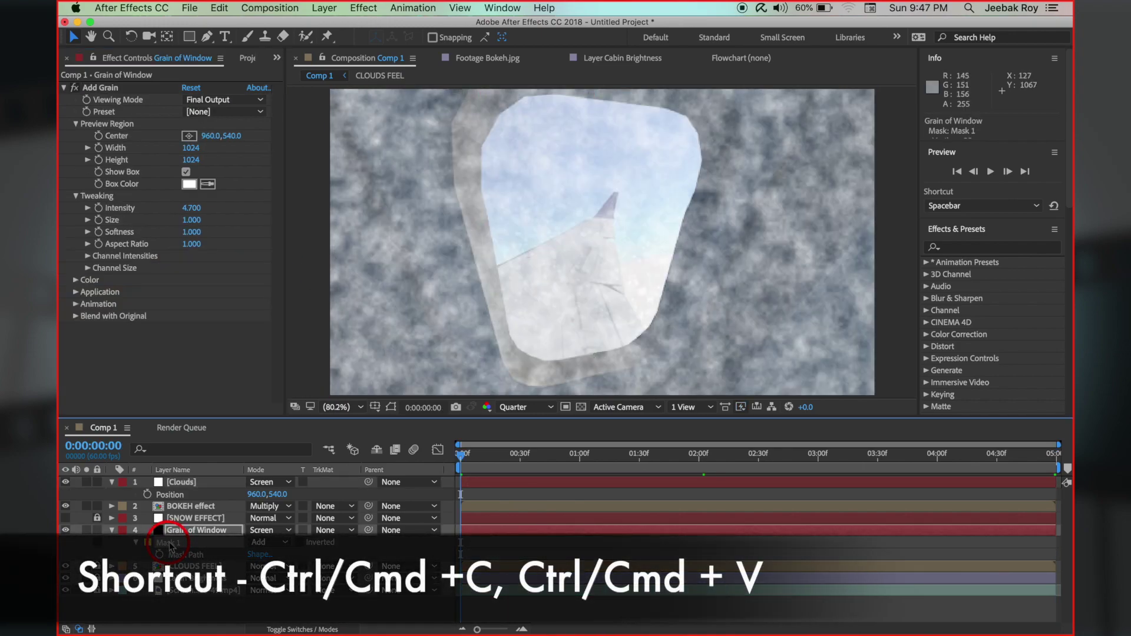
{"action": "left_click", "coordinate": [183, 482]}
{"action": "key", "text": "cmd+v"}
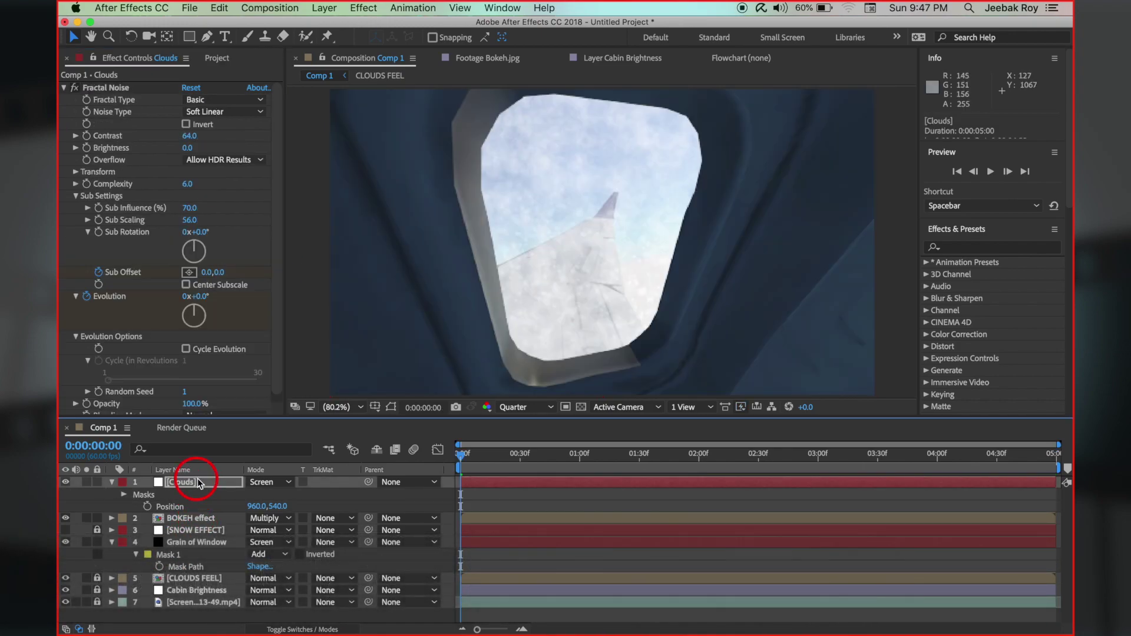
Preview the masked clouds along the timeline and duplicate the Clouds layer
{"action": "left_click_drag", "start_coordinate": [484, 460], "coordinate": [537, 458]}
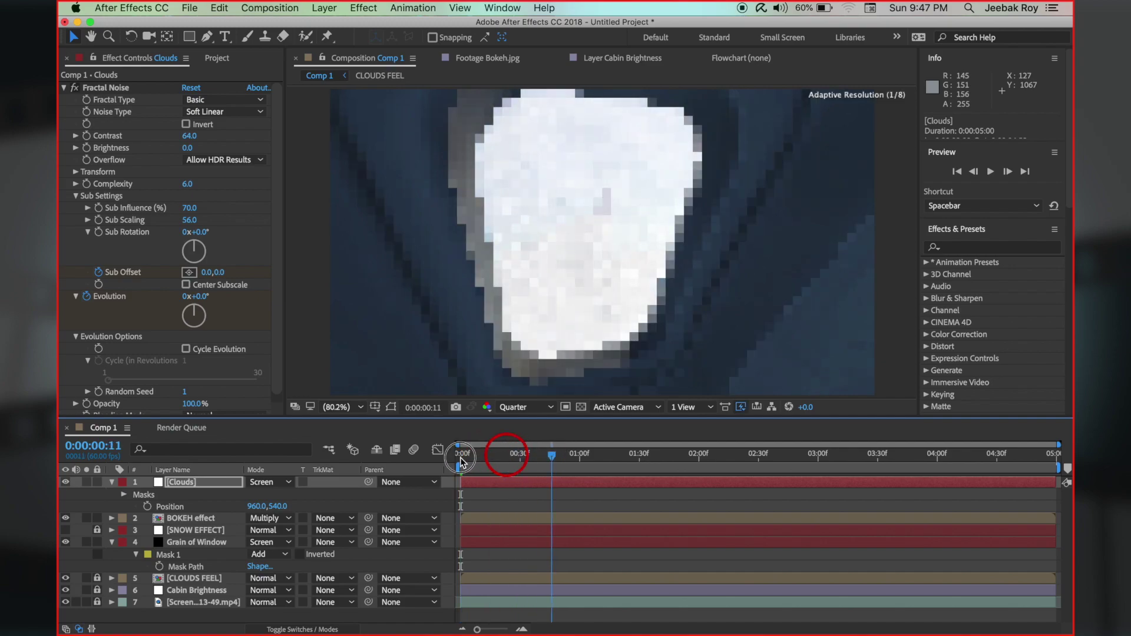
{"action": "left_click_drag", "start_coordinate": [454, 462], "coordinate": [459, 456]}
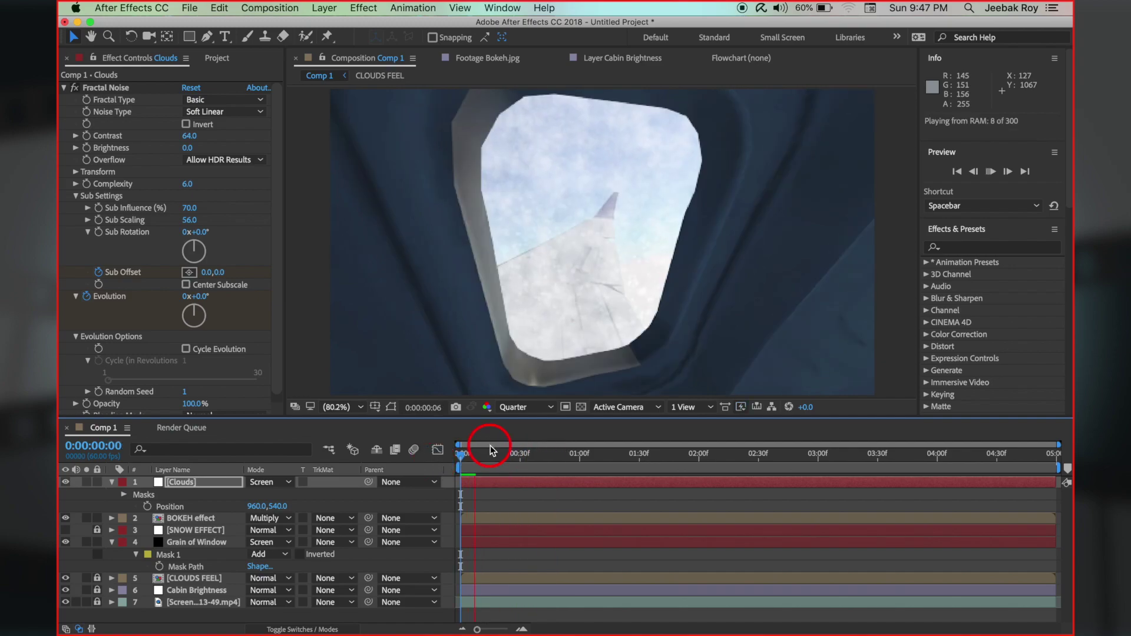
{"action": "key", "text": "super+d"}
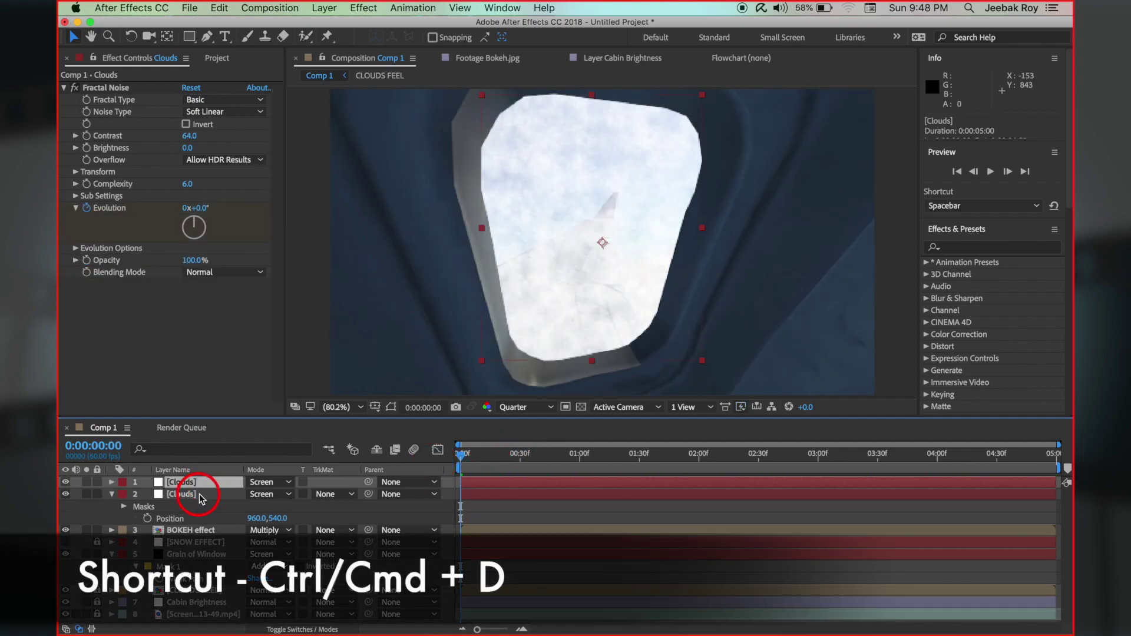
{"action": "left_click_drag", "start_coordinate": [895, 461], "coordinate": [457, 462]}
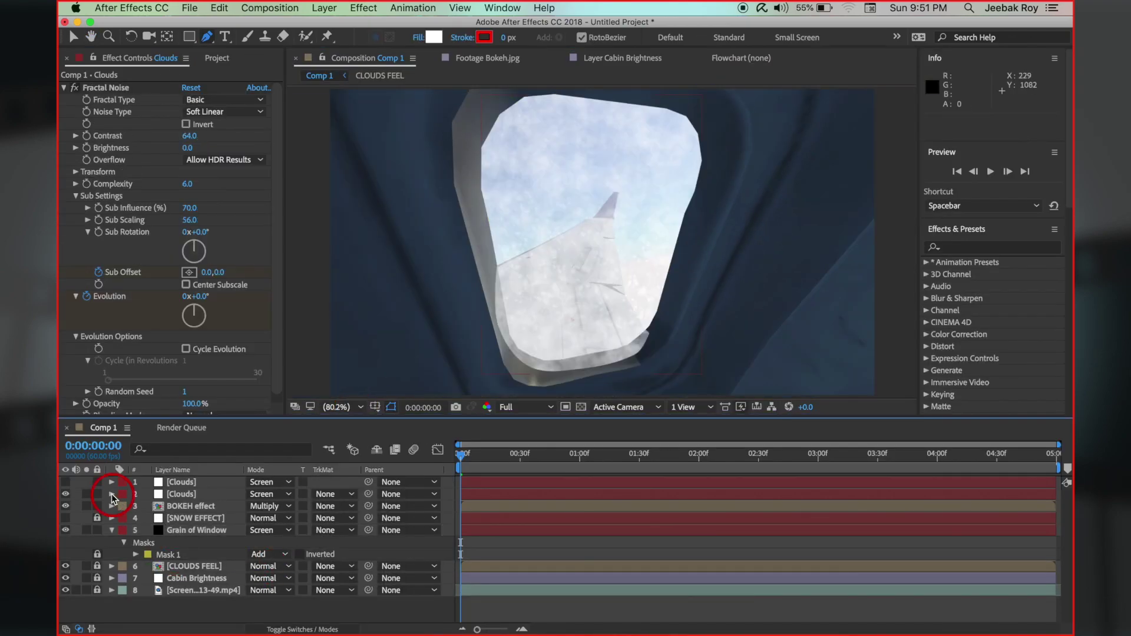
Set Mask 2 on the lower Clouds layer to Subtract to cut the wing out, and inspect its edge up close
{"action": "left_click", "coordinate": [112, 494]}
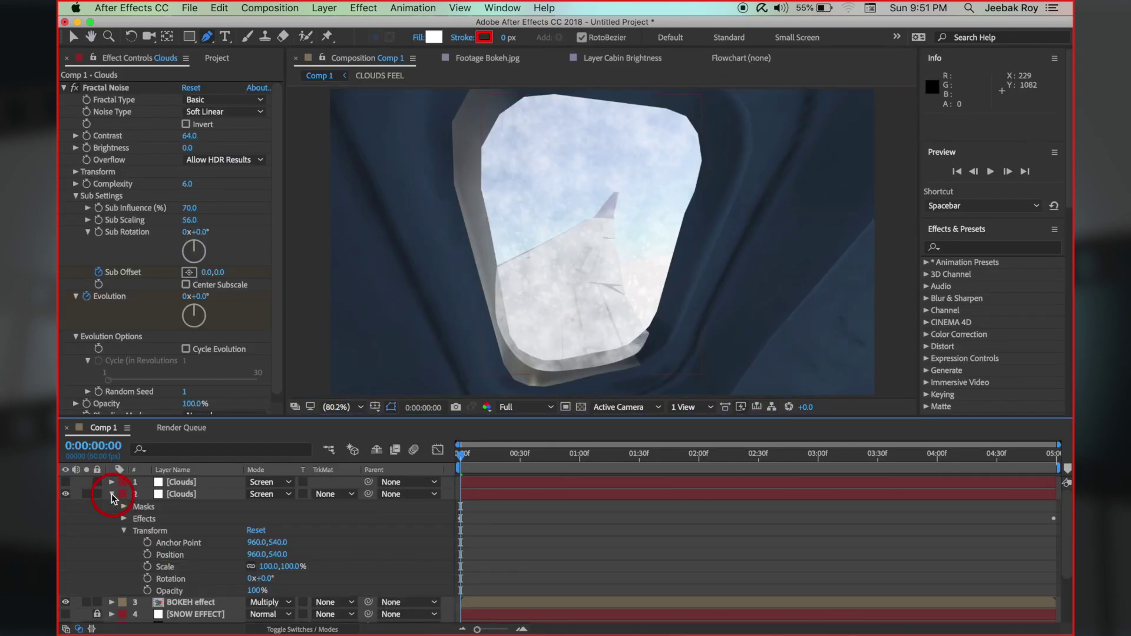
{"action": "left_click", "coordinate": [124, 531]}
{"action": "left_click", "coordinate": [125, 507]}
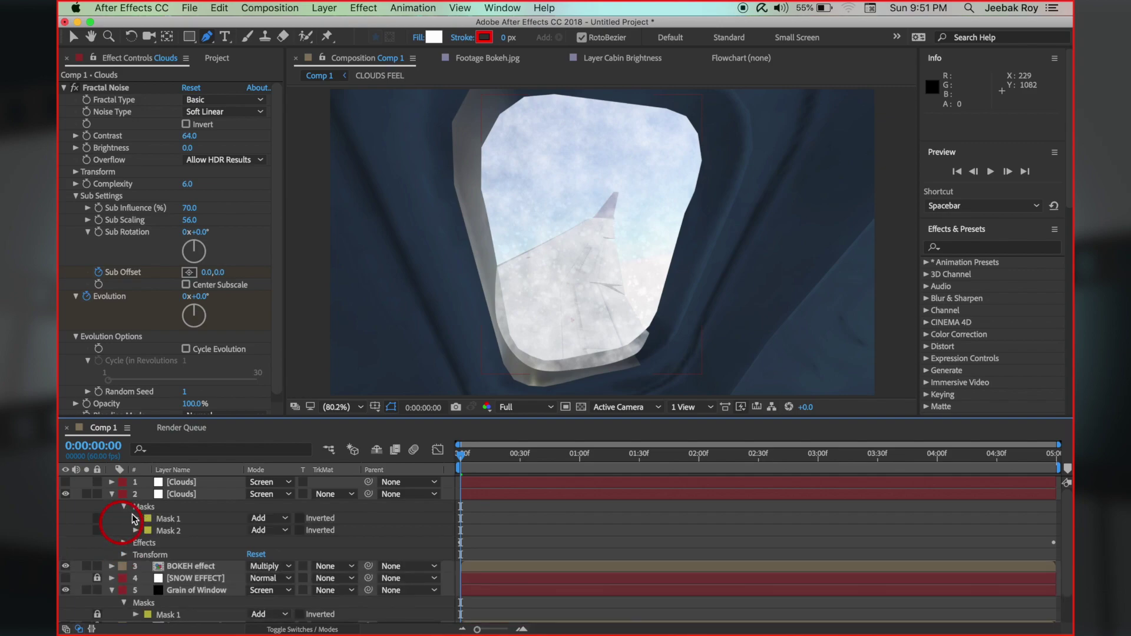
{"action": "left_click", "coordinate": [260, 530]}
{"action": "left_click", "coordinate": [277, 568]}
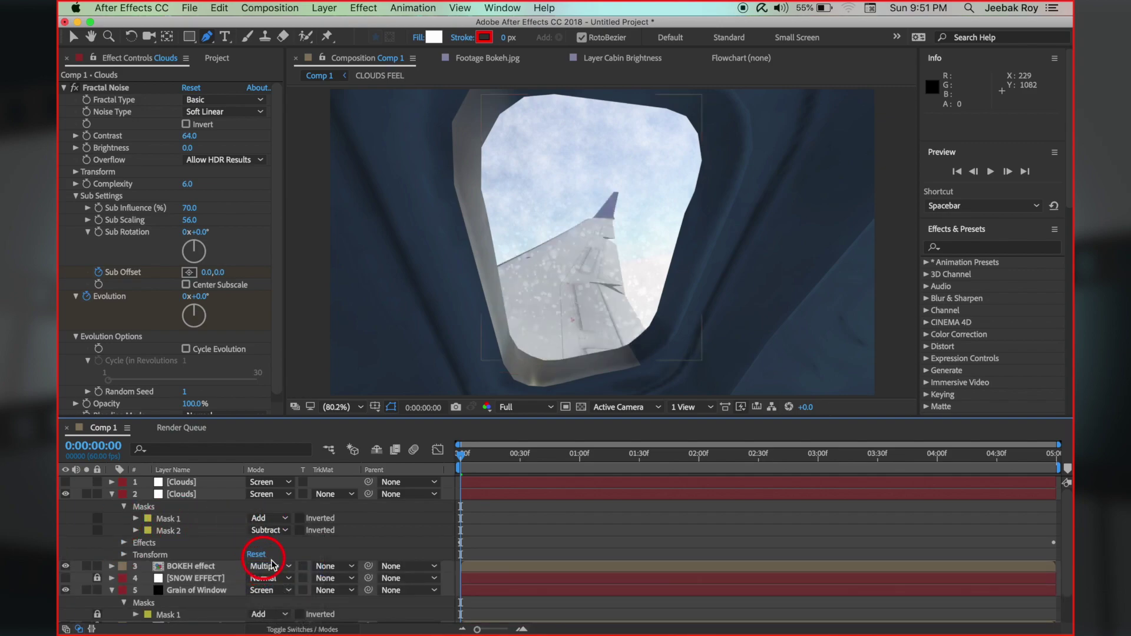
{"action": "scroll", "coordinate": [577, 238], "scroll_direction": "up", "scroll_amount": 1}
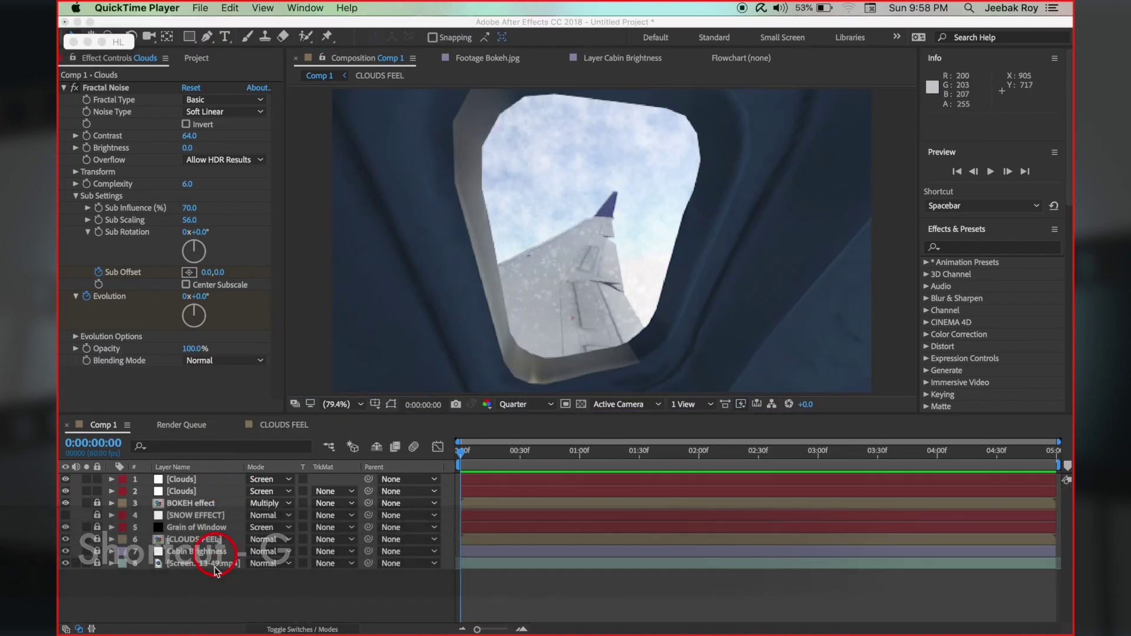
Create a new adjustment layer above all other layers and rename it Outside Saturation
{"action": "right_click", "coordinate": [220, 596]}
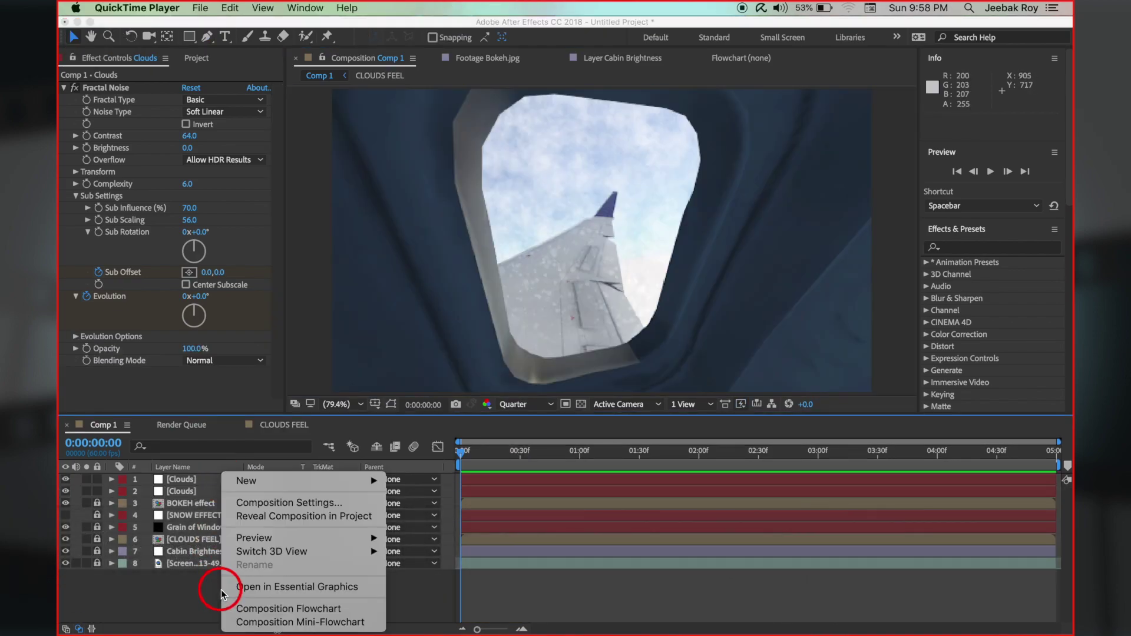
{"action": "mouse_move", "coordinate": [250, 480]}
{"action": "left_click", "coordinate": [419, 583]}
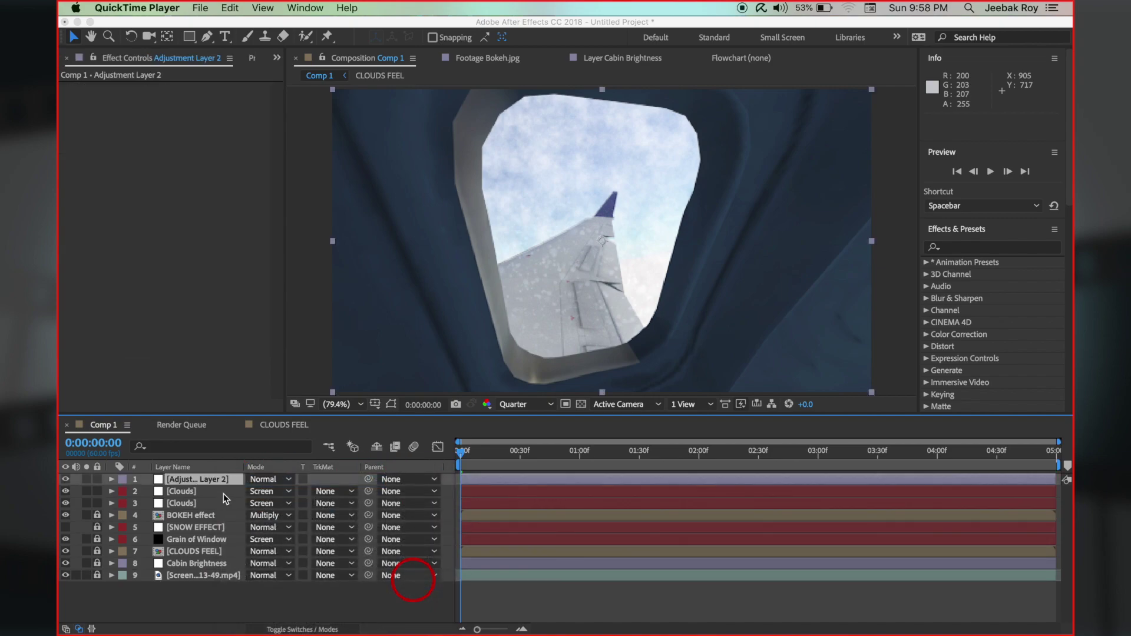
{"action": "right_click", "coordinate": [205, 481]}
{"action": "left_click", "coordinate": [259, 596]}
{"action": "type", "text": "Outside Saturation"}
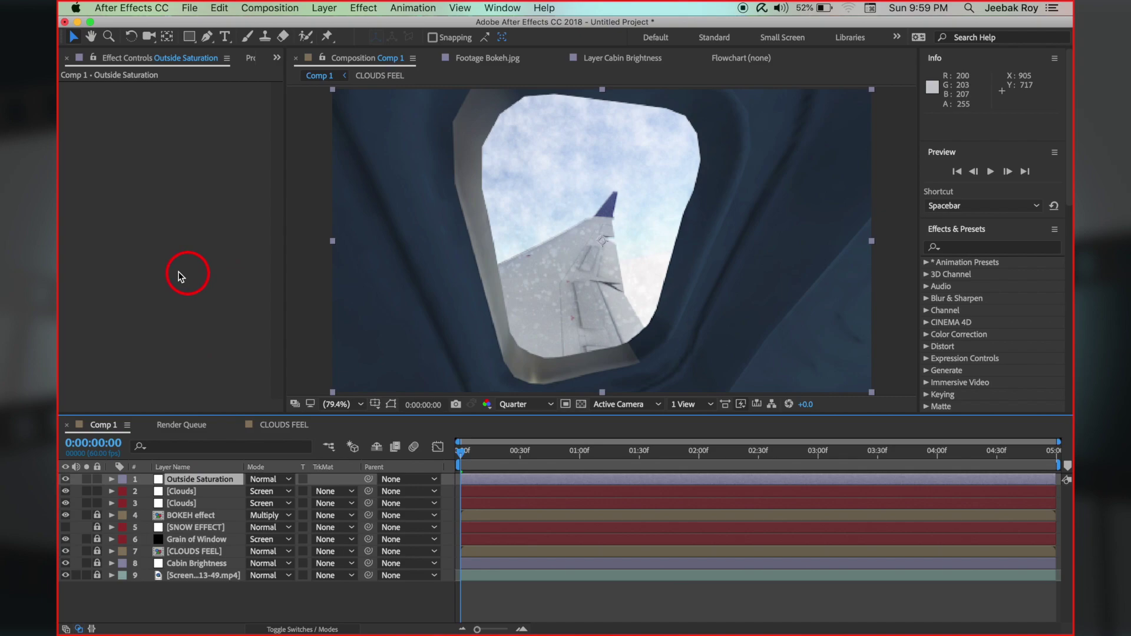
Apply the Hue/Saturation effect to the Outside Saturation layer
{"action": "right_click", "coordinate": [180, 276]}
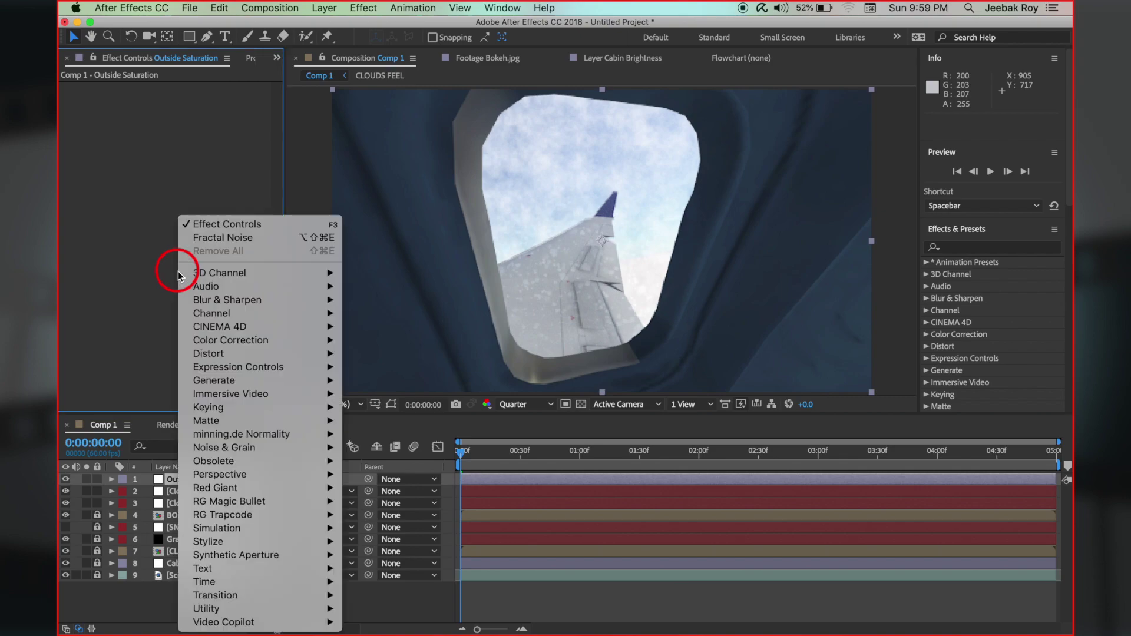
{"action": "mouse_move", "coordinate": [238, 346]}
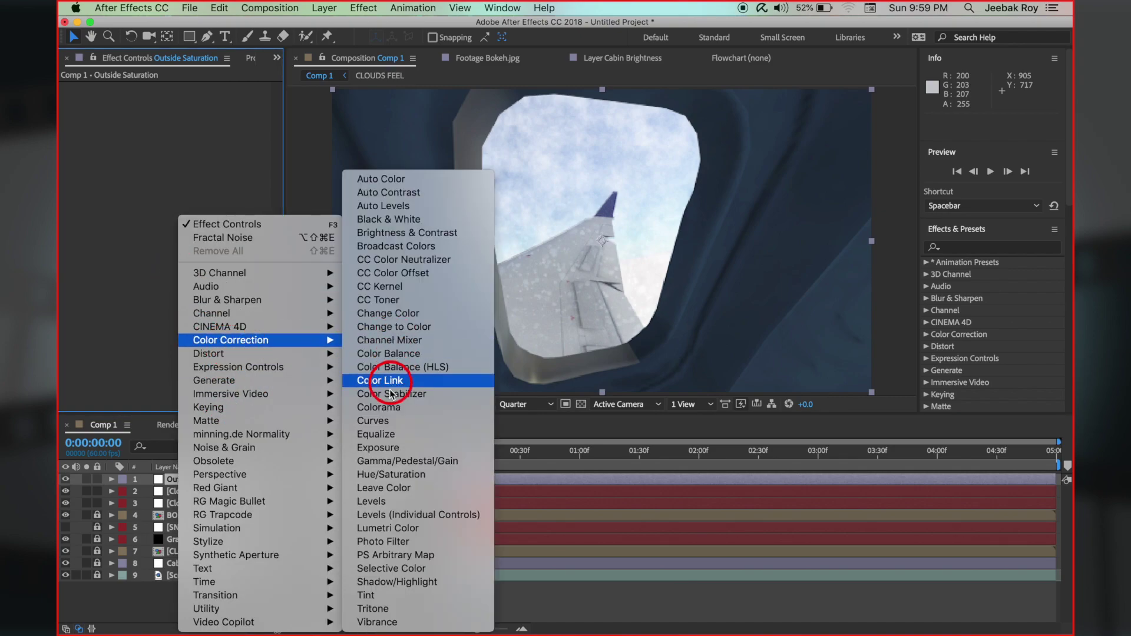
{"action": "left_click", "coordinate": [375, 478]}
Set the Blues channel saturation to -47 in Hue/Saturation and the viewer resolution to Full
{"action": "left_click", "coordinate": [201, 99]}
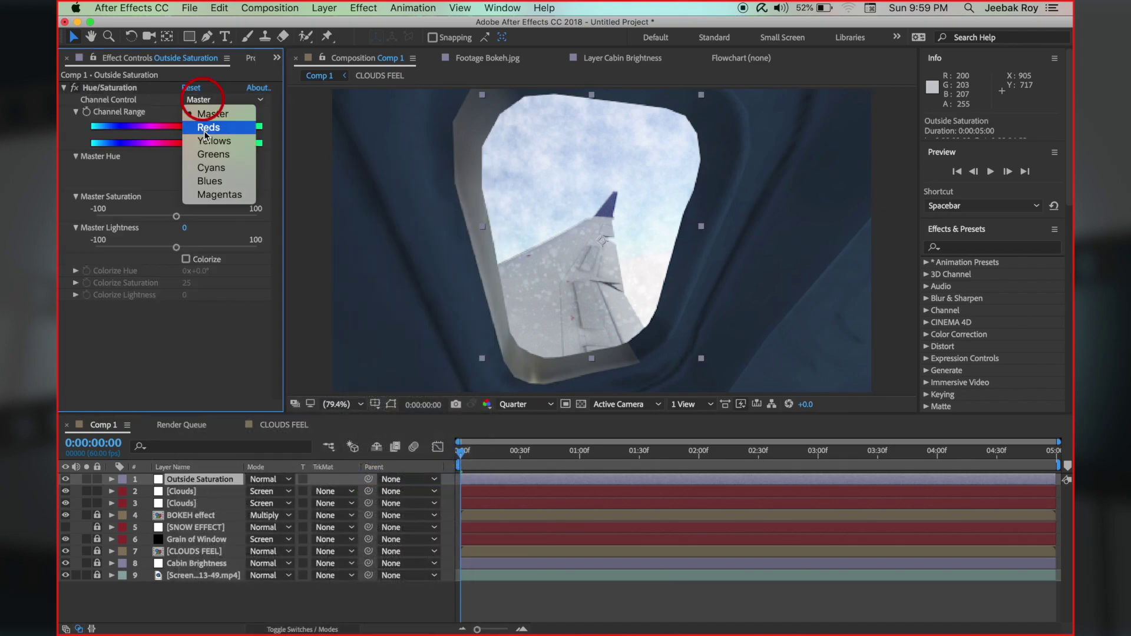
{"action": "left_click", "coordinate": [202, 169]}
{"action": "left_click_drag", "start_coordinate": [176, 216], "coordinate": [139, 216]}
{"action": "left_click", "coordinate": [518, 405]}
{"action": "left_click", "coordinate": [522, 438]}
{"action": "left_click", "coordinate": [201, 100]}
{"action": "left_click", "coordinate": [202, 180]}
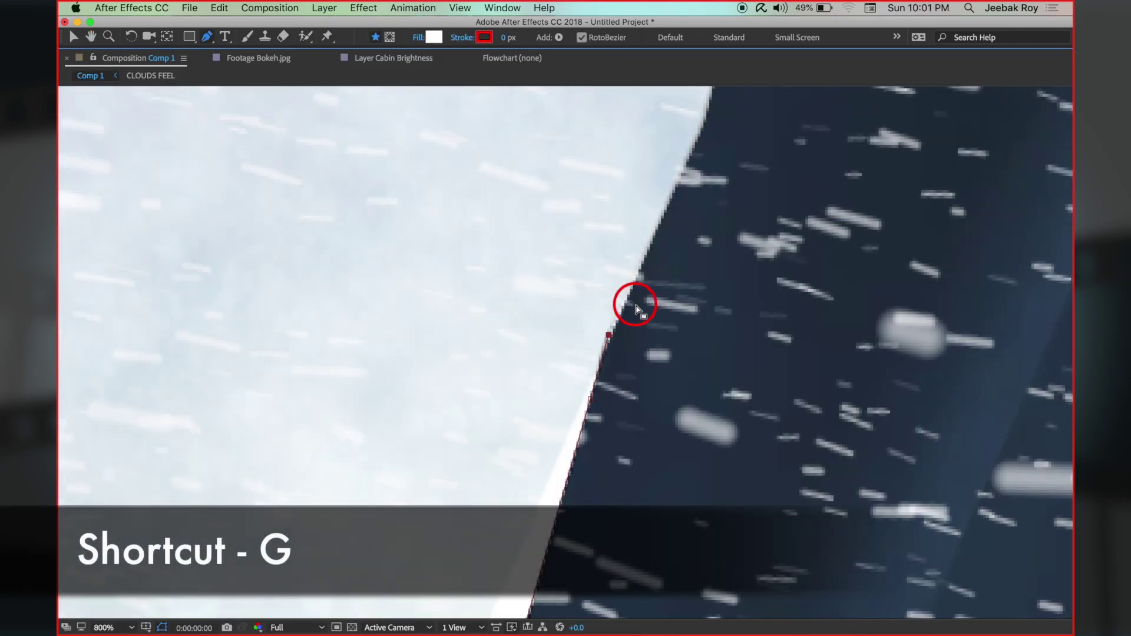
Trace the airplane window's opening with the Pen tool as a white filled shape layer
{"action": "left_click", "coordinate": [619, 295]}
{"action": "left_click", "coordinate": [503, 335]}
{"action": "left_click", "coordinate": [532, 457]}
{"action": "left_click", "coordinate": [556, 219]}
{"action": "left_click", "coordinate": [810, 418]}
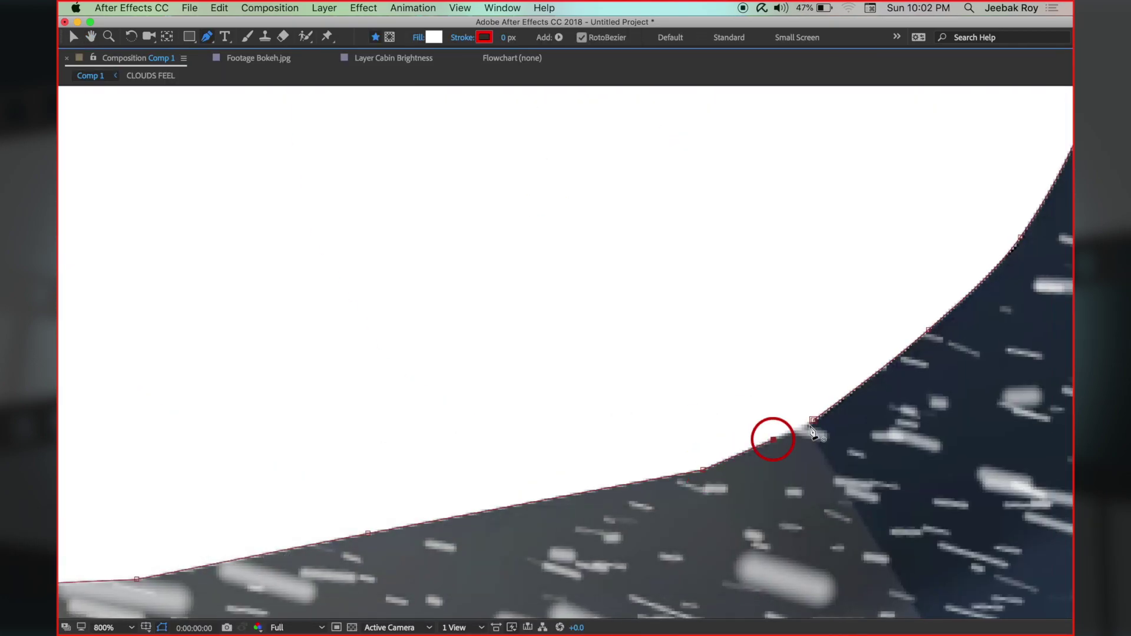
Place Shape Layer 1 directly above SNOW EFFECT, use it as the snow's Alpha Matte, and hide the path outlines
{"action": "left_click_drag", "start_coordinate": [188, 478], "coordinate": [213, 534]}
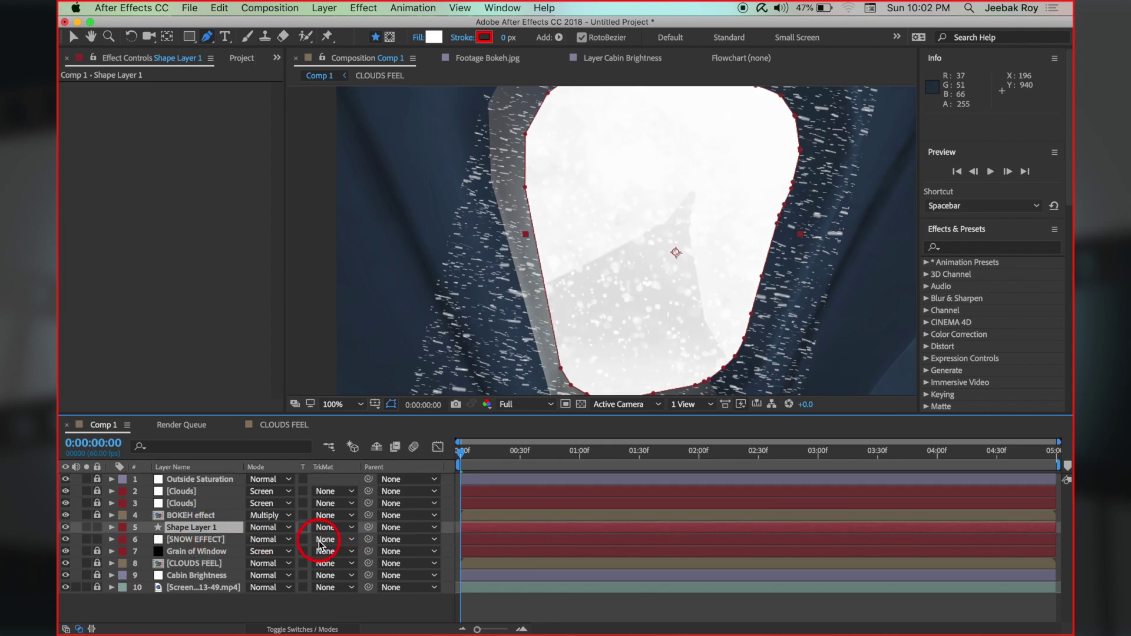
{"action": "left_click", "coordinate": [335, 540]}
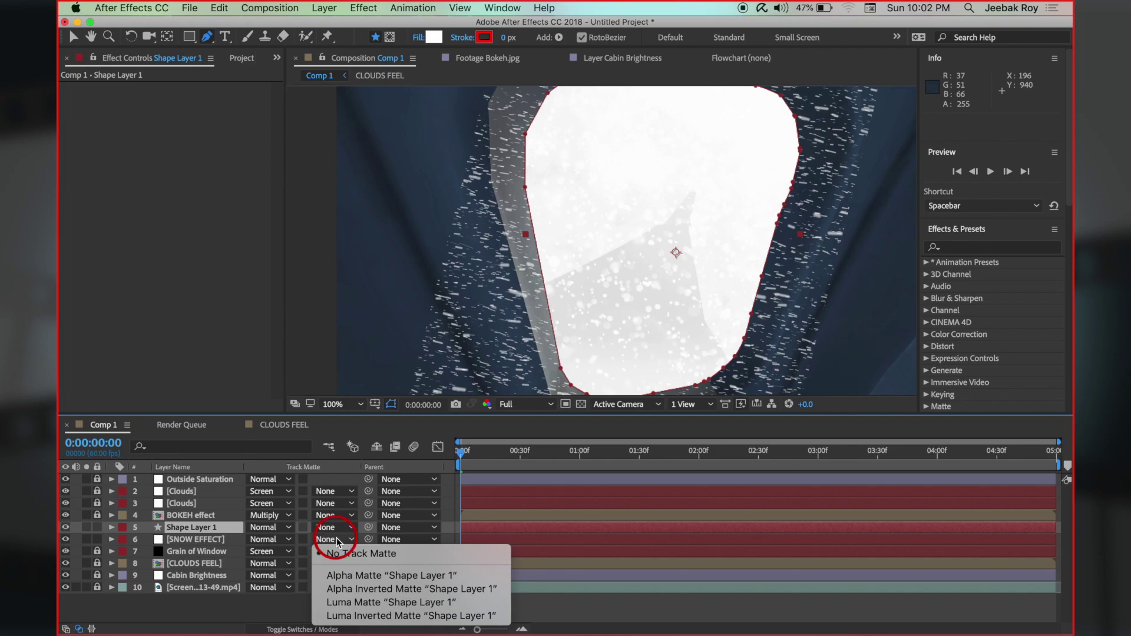
{"action": "left_click", "coordinate": [352, 578]}
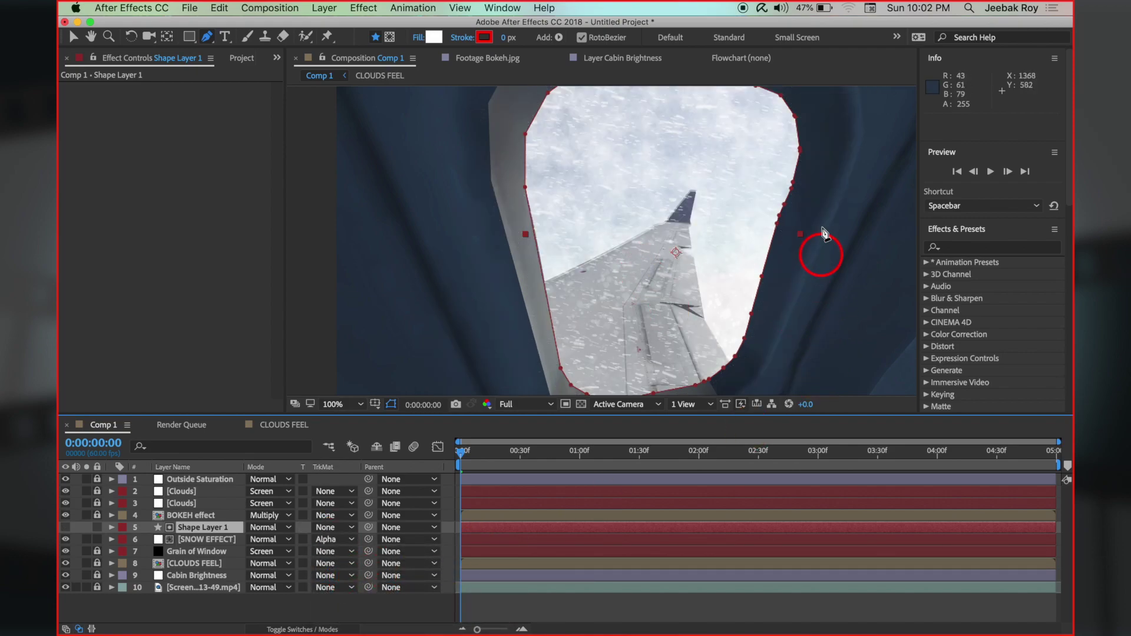
{"action": "left_click", "coordinate": [392, 406]}
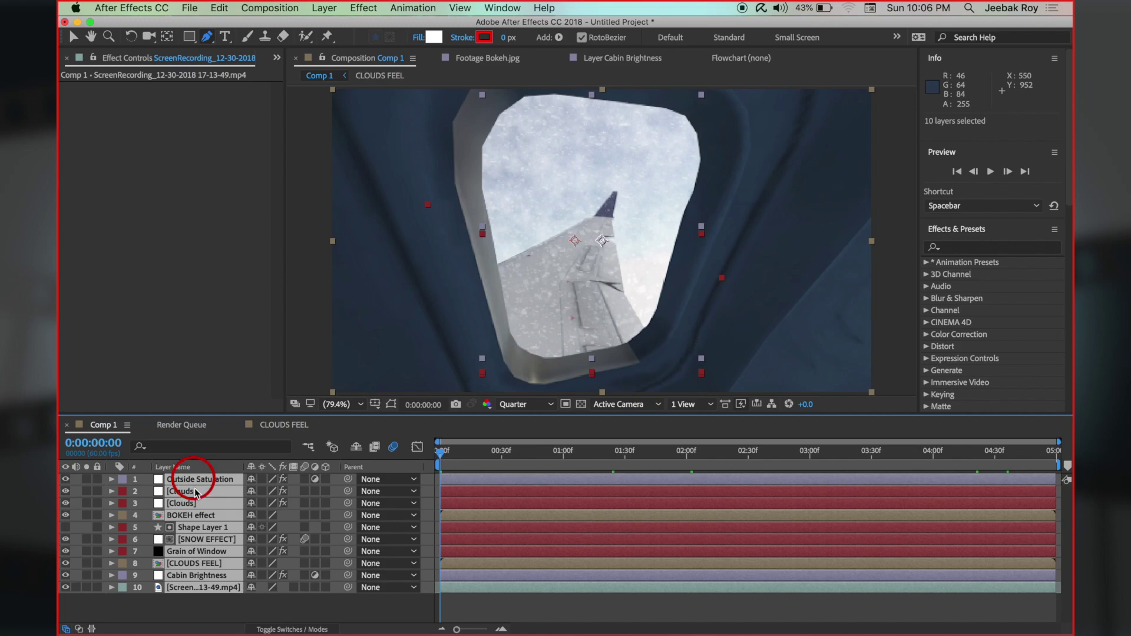
Pre-compose all ten layers into Pre-comp 1, moving all attributes into the new composition
{"action": "right_click", "coordinate": [196, 492]}
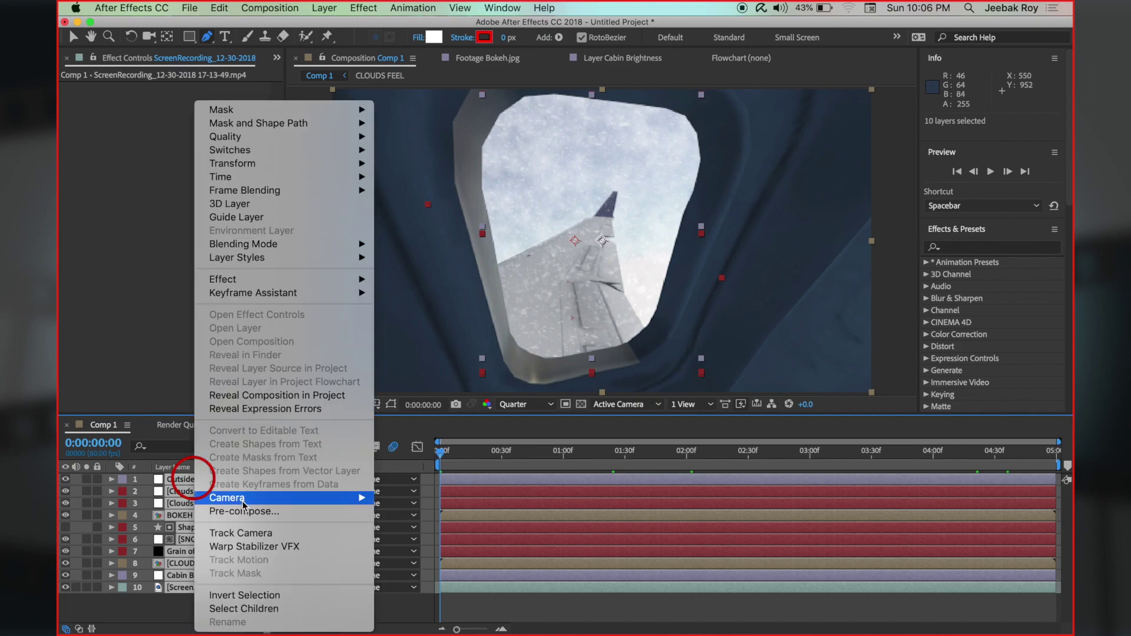
{"action": "left_click", "coordinate": [238, 510]}
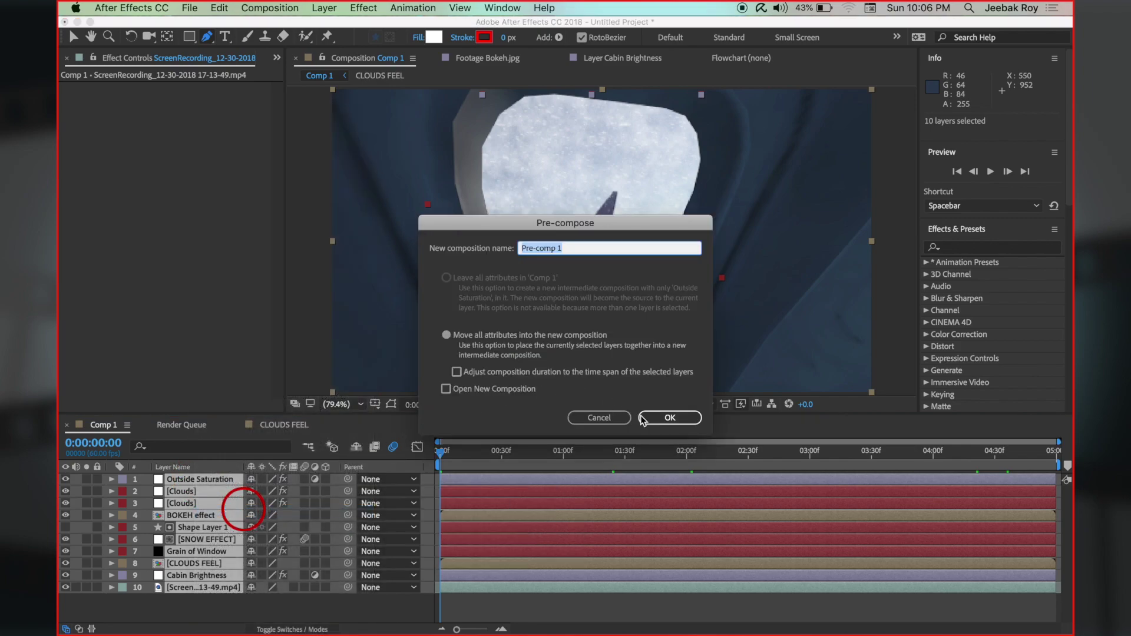
{"action": "left_click", "coordinate": [671, 418]}
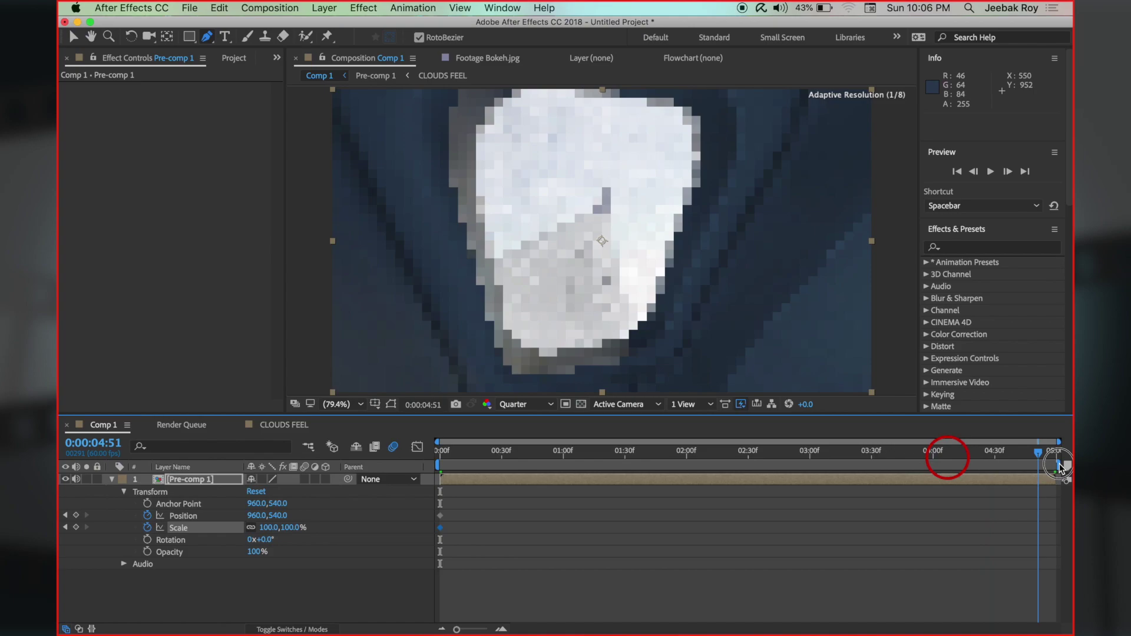
Keyframe Pre-comp 1's scale to 147% at the end of the composition
{"action": "left_click_drag", "start_coordinate": [265, 527], "coordinate": [277, 527]}
{"action": "left_click", "coordinate": [550, 404]}
{"action": "left_click_drag", "start_coordinate": [749, 295], "coordinate": [736, 331]}
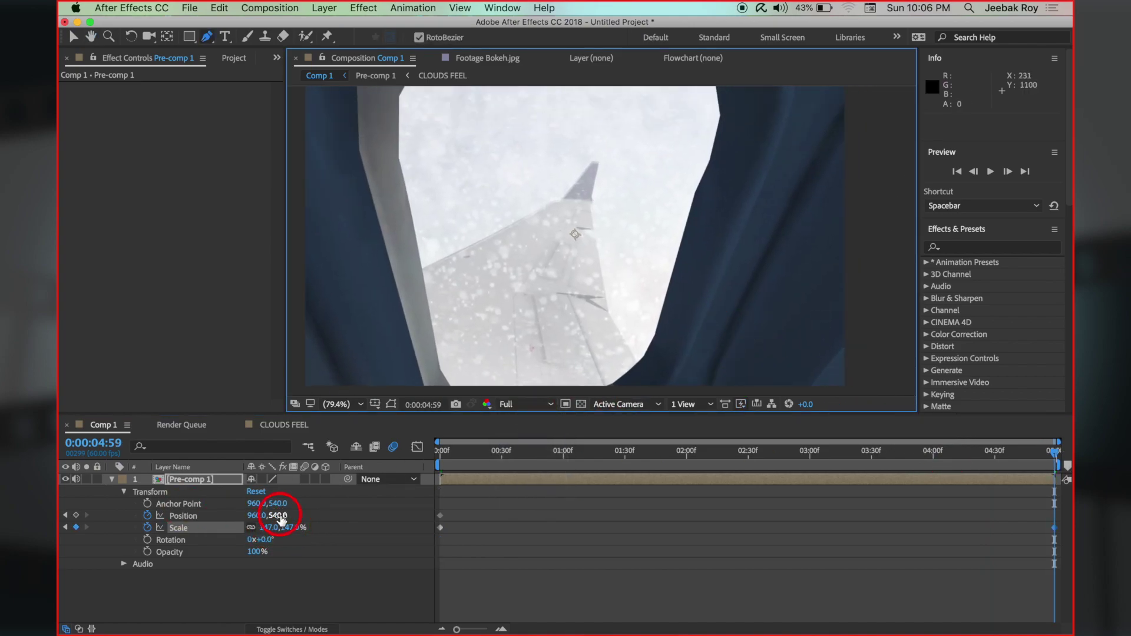
Keyframe Pre-comp 1's position higher at the end of the composition and scrub through the move
{"action": "left_click_drag", "start_coordinate": [280, 517], "coordinate": [153, 518]}
{"action": "left_click", "coordinate": [342, 404]}
{"action": "left_click", "coordinate": [341, 404]}
{"action": "left_click_drag", "start_coordinate": [437, 453], "coordinate": [543, 463]}
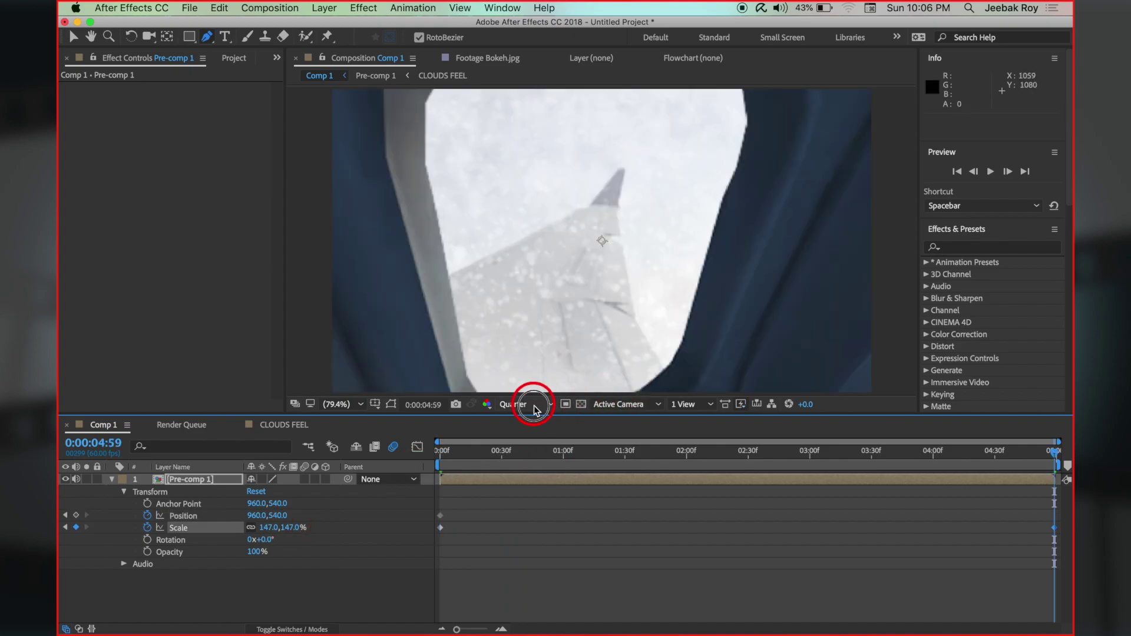
{"action": "left_click", "coordinate": [535, 406]}
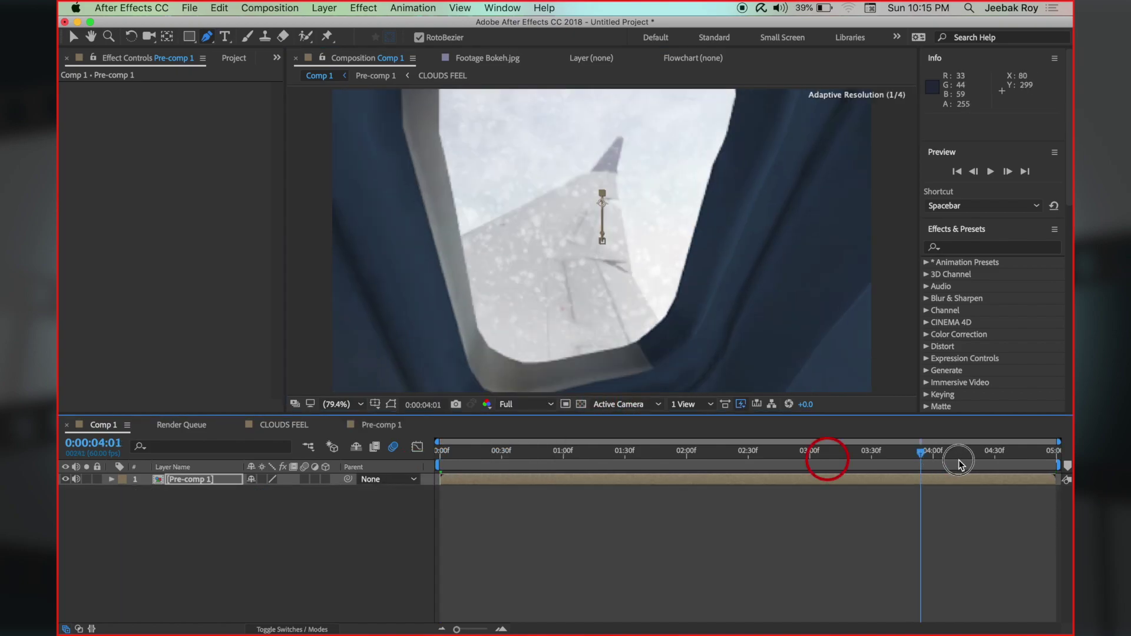
{"action": "left_click_drag", "start_coordinate": [942, 454], "coordinate": [423, 455]}
Add Comp 1 to the Render Queue
{"action": "left_click", "coordinate": [189, 8]}
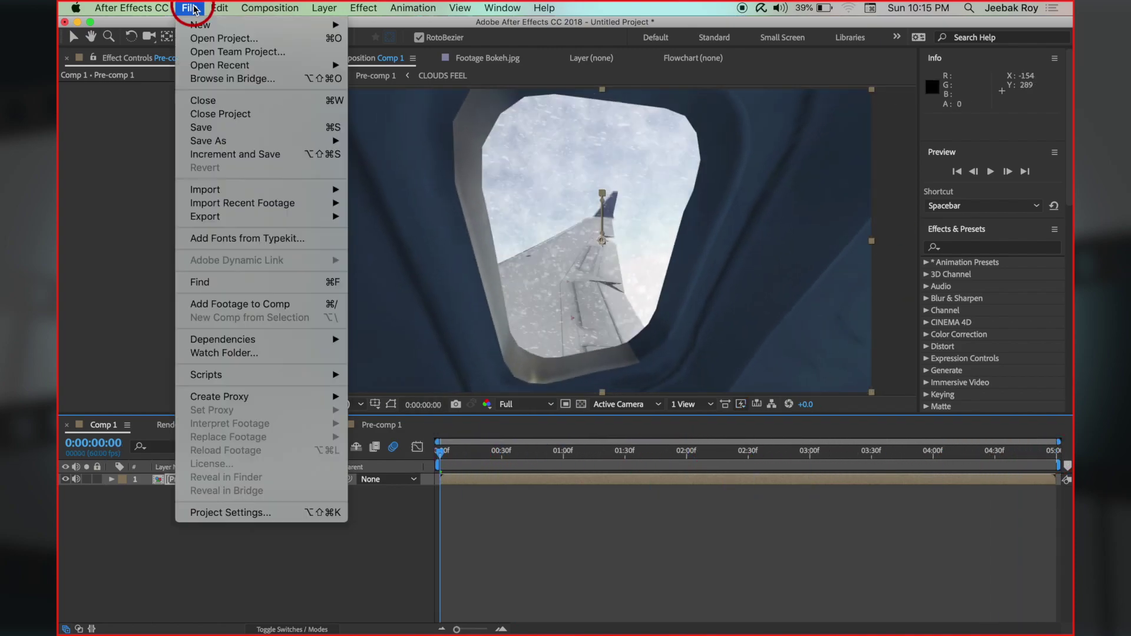
{"action": "mouse_move", "coordinate": [205, 219]}
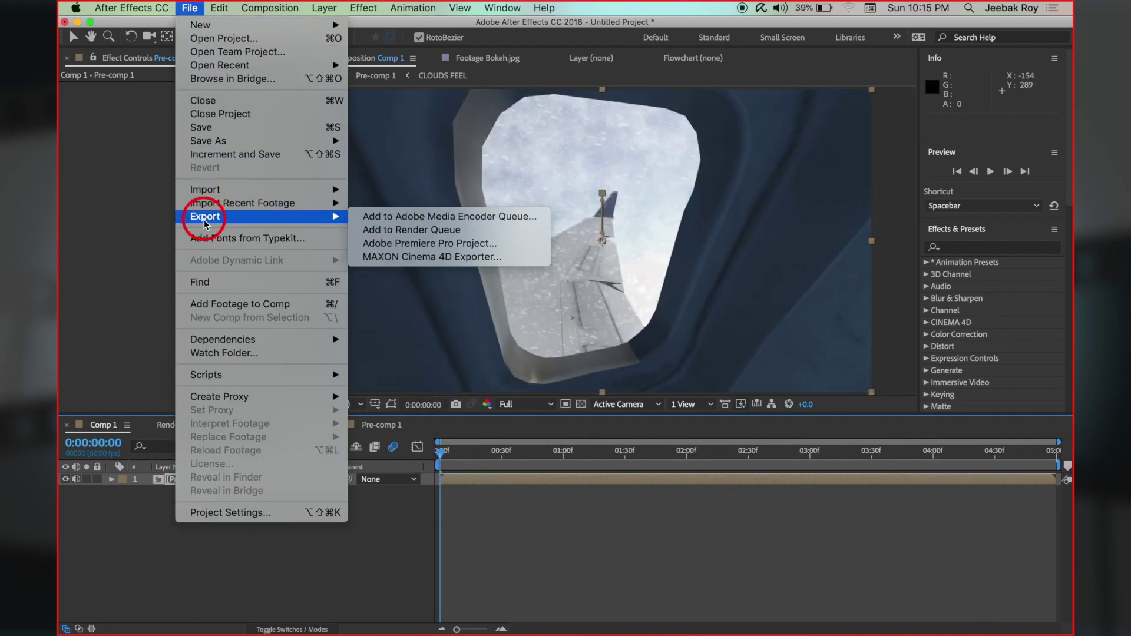
{"action": "left_click", "coordinate": [400, 230]}
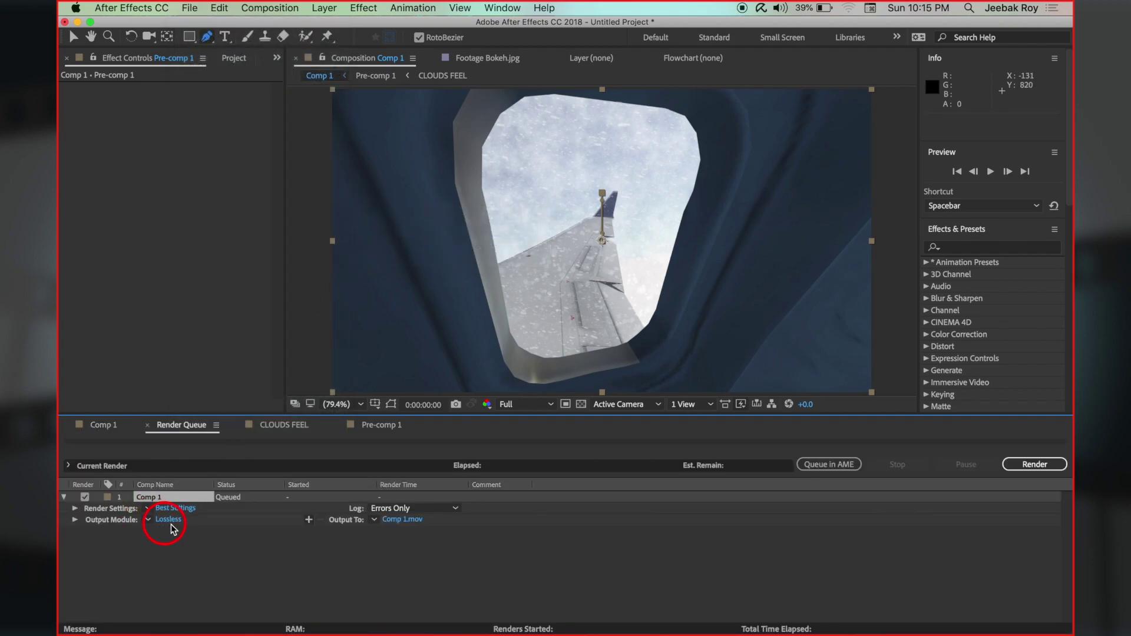
Set the render's output module format to QuickTime
{"action": "left_click", "coordinate": [165, 520]}
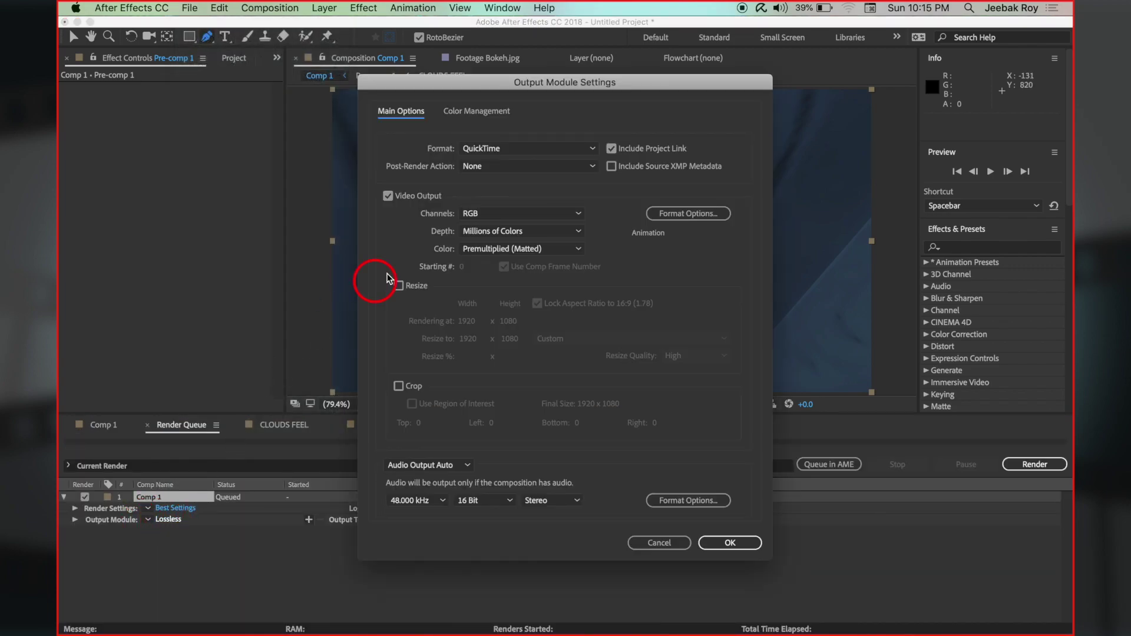
{"action": "left_click", "coordinate": [465, 148]}
{"action": "left_click", "coordinate": [491, 274]}
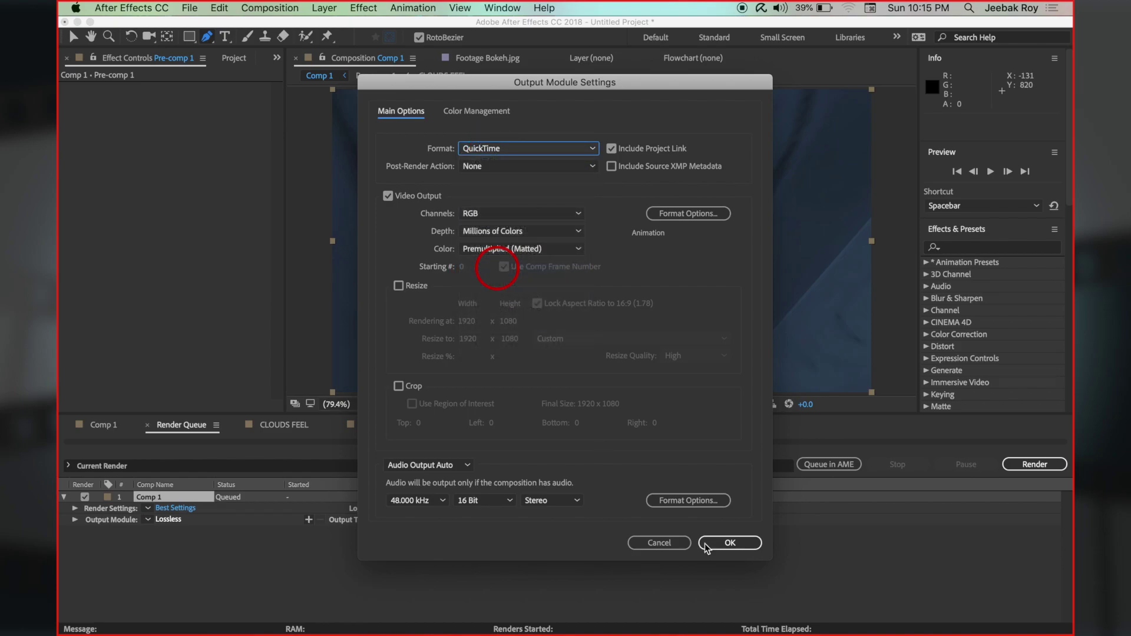
{"action": "left_click", "coordinate": [718, 538]}
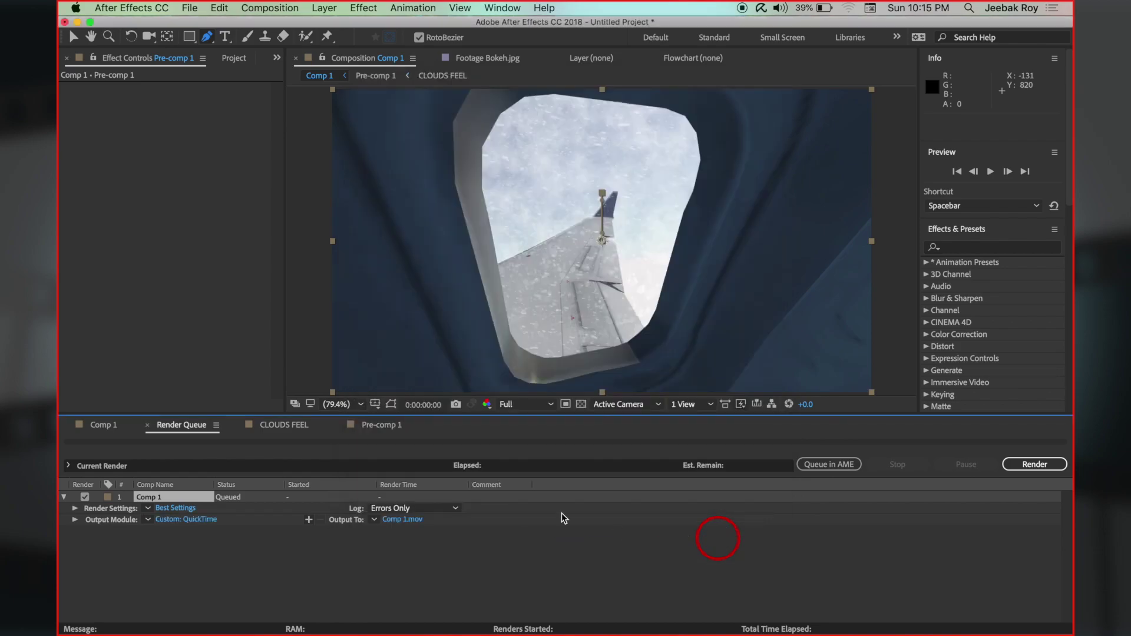
Save the output as Comp 1.mov on the Desktop and start the render
{"action": "left_click", "coordinate": [412, 520]}
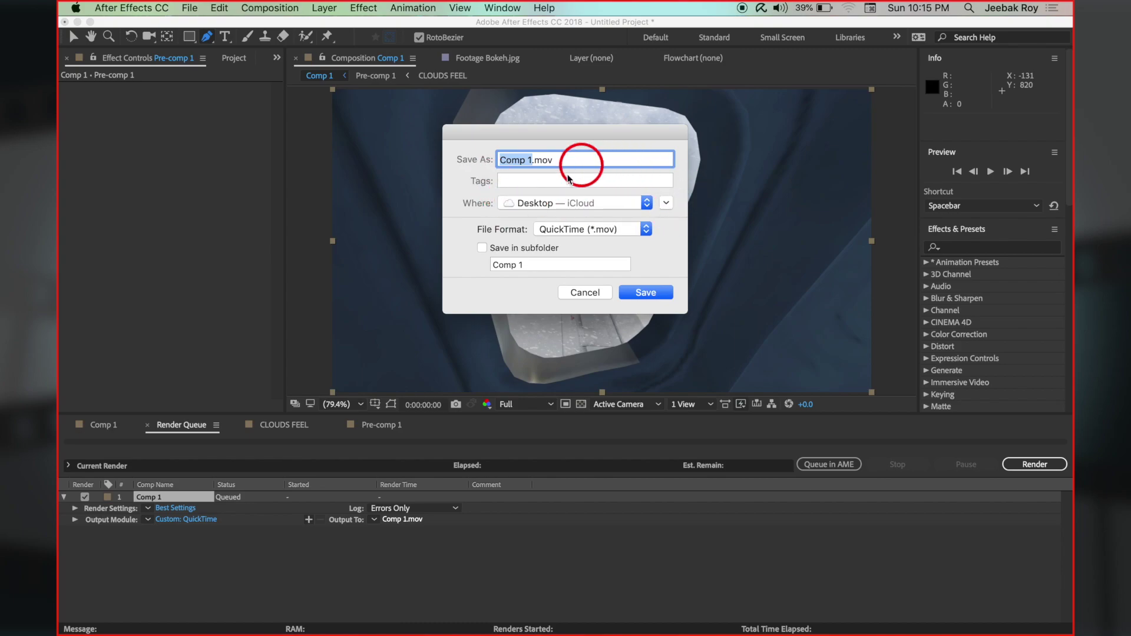
{"action": "key", "text": "Return"}
{"action": "left_click", "coordinate": [1048, 468]}
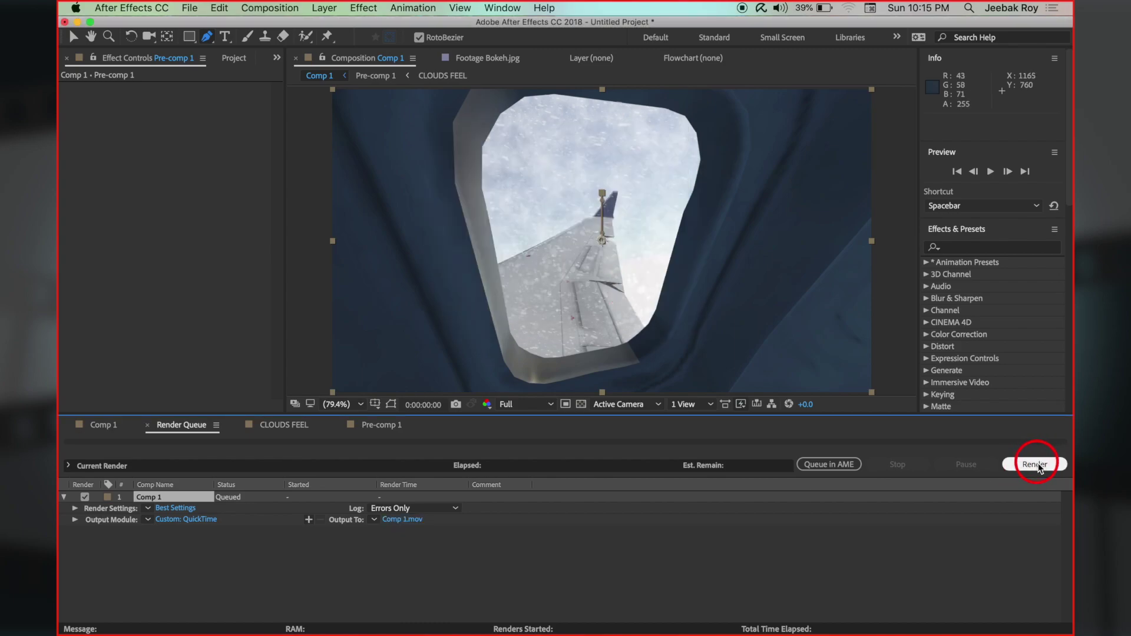